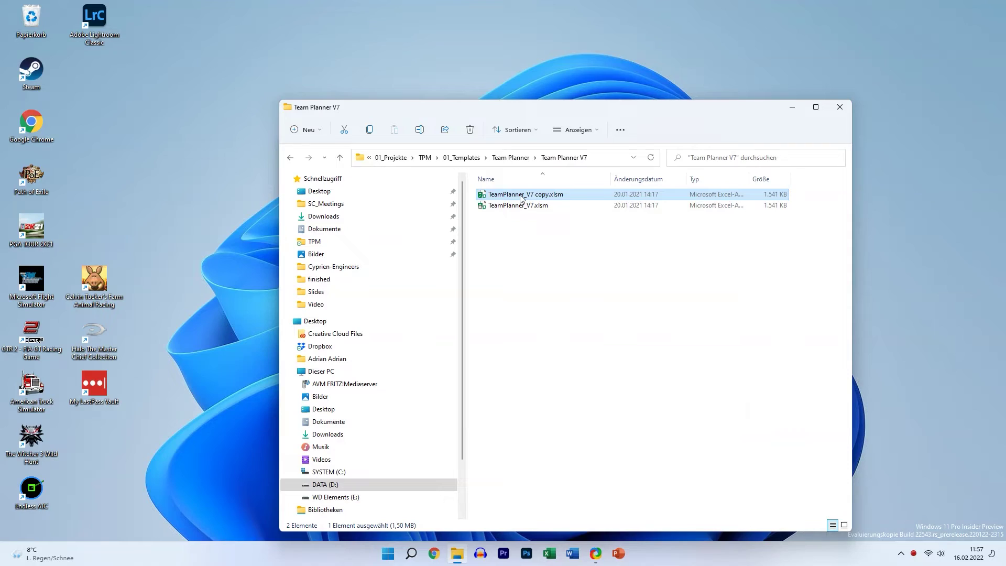
# Open TeamPlanner_V7 copy.xlsm with macros enabled and read through its Help sheet
pyautogui.doubleClick(521, 198)
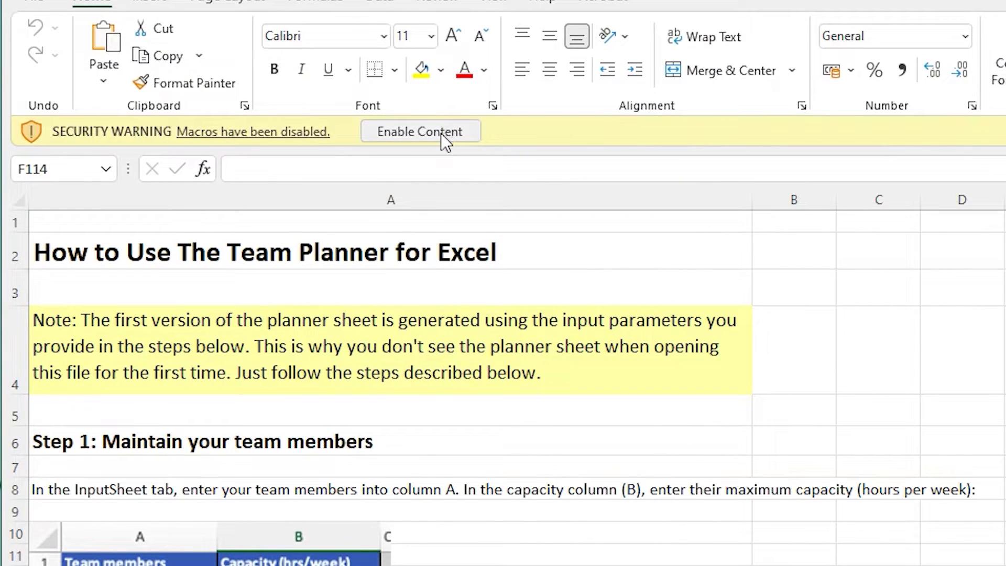
pyautogui.click(331, 121)
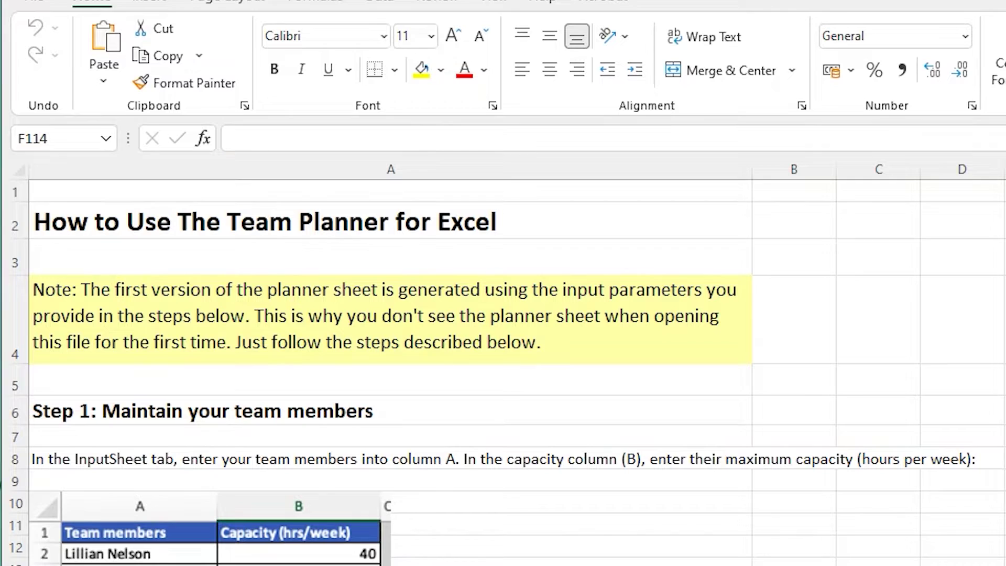
pyautogui.scroll(-3, 502, 367)
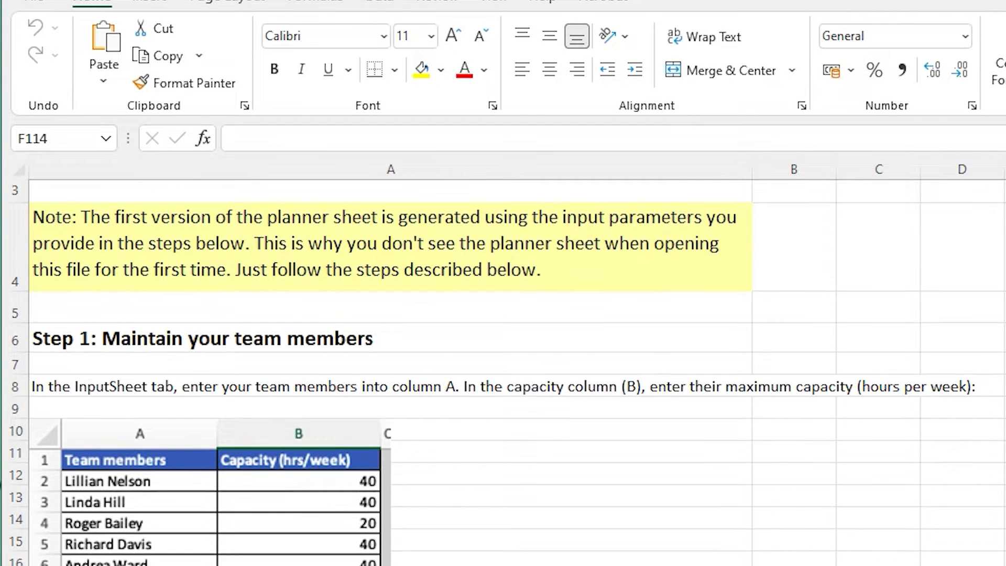
pyautogui.scroll(-5, 502, 367)
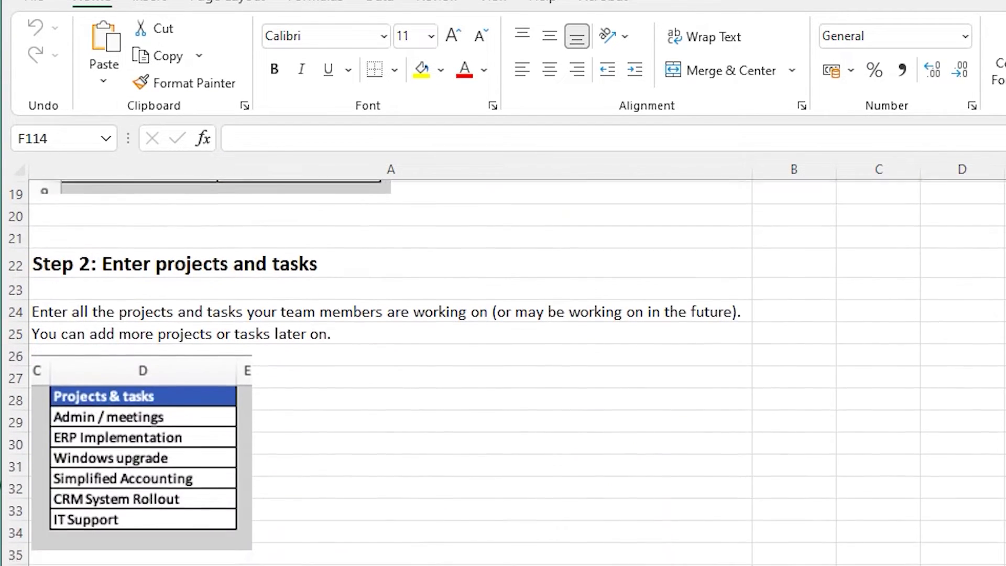
pyautogui.scroll(-4, 503, 367)
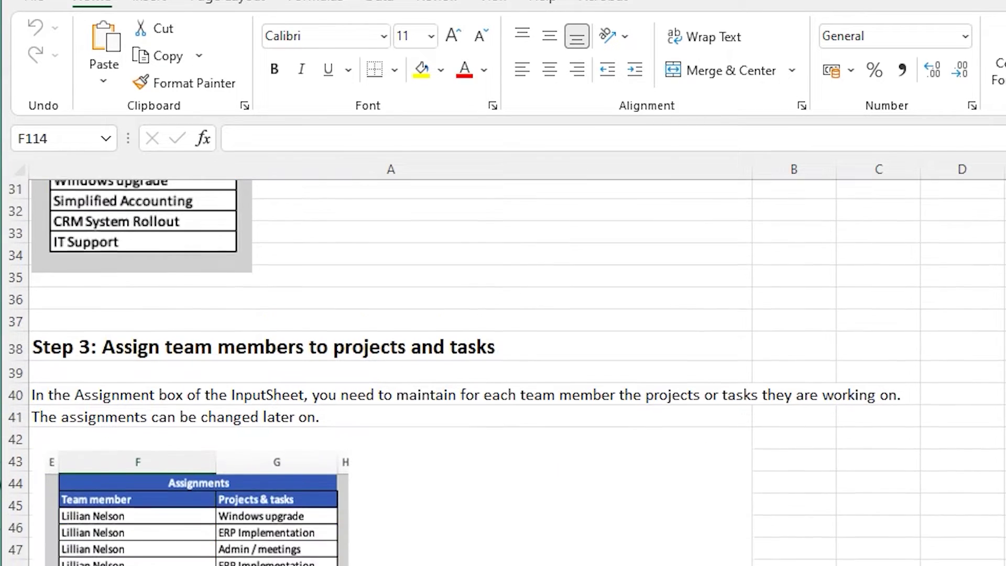
pyautogui.scroll(-2, 503, 367)
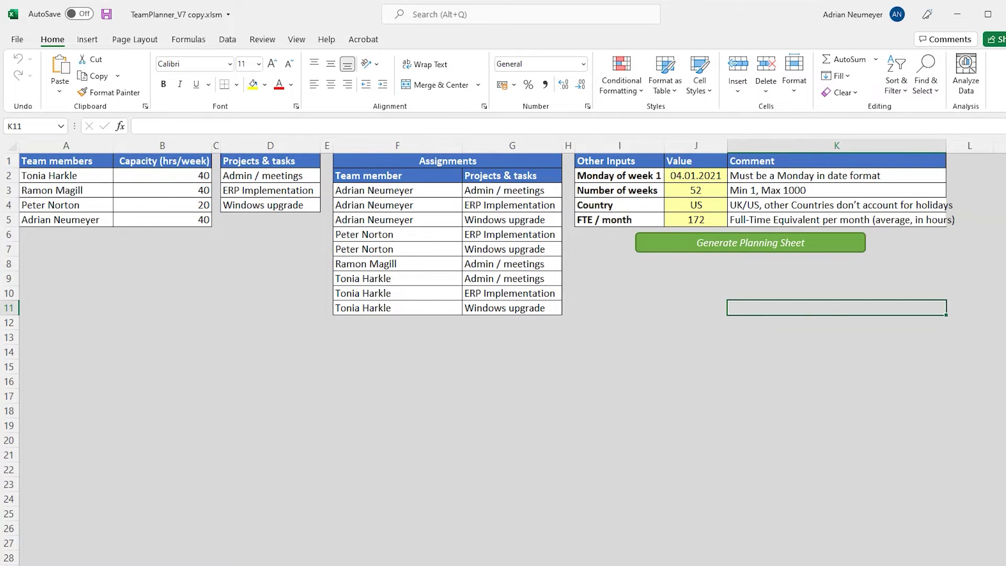
# Add two new team members with capacities of 40 and 35 hours per week
pyautogui.click(68, 233)
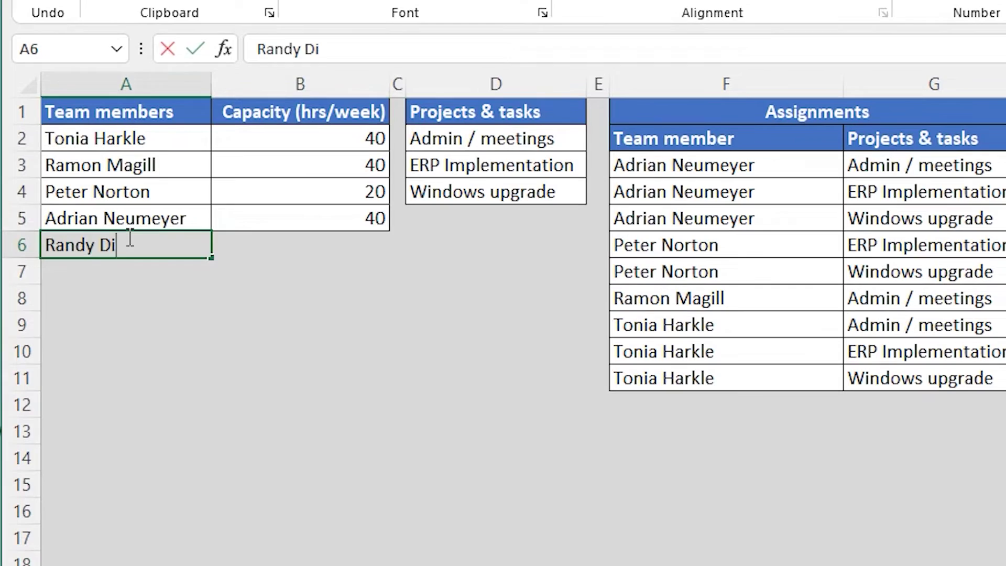
pyautogui.press('Tab')
pyautogui.write('40')
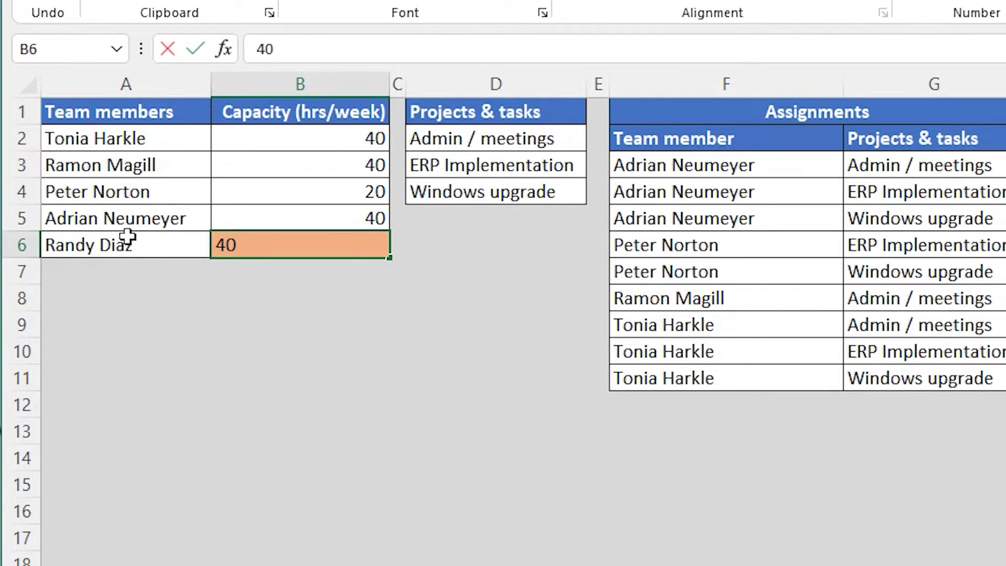
pyautogui.press('Return')
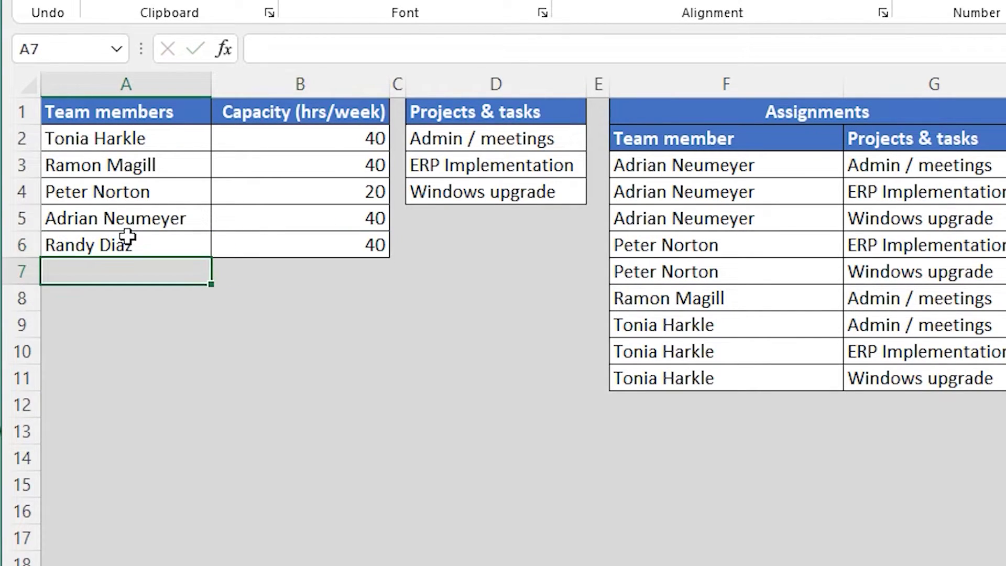
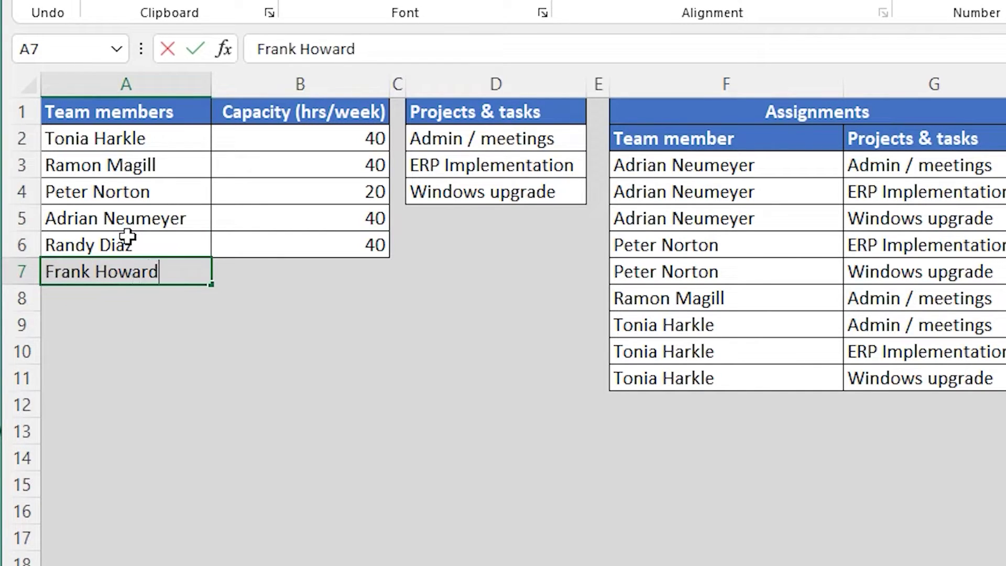
pyautogui.press('Tab')
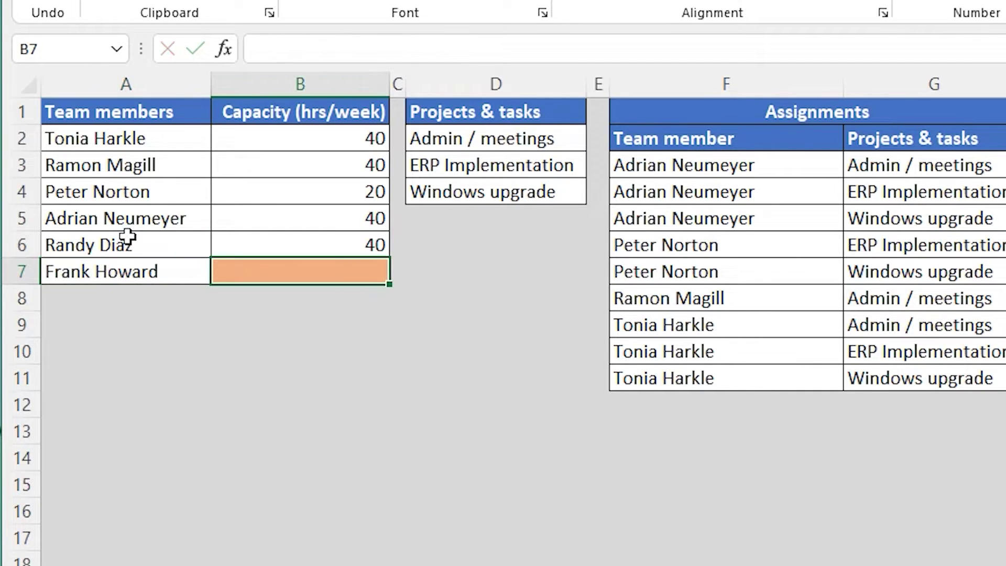
pyautogui.write('35')
pyautogui.press('Return')
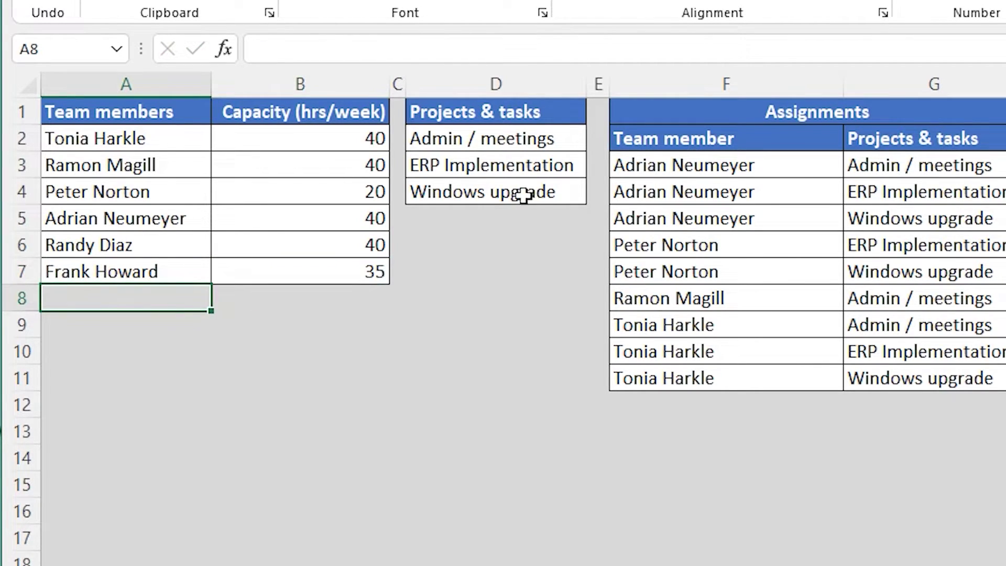
# Add the tasks Simplified Accounting and CRM Implementation below Windows upgrade
pyautogui.click(507, 216)
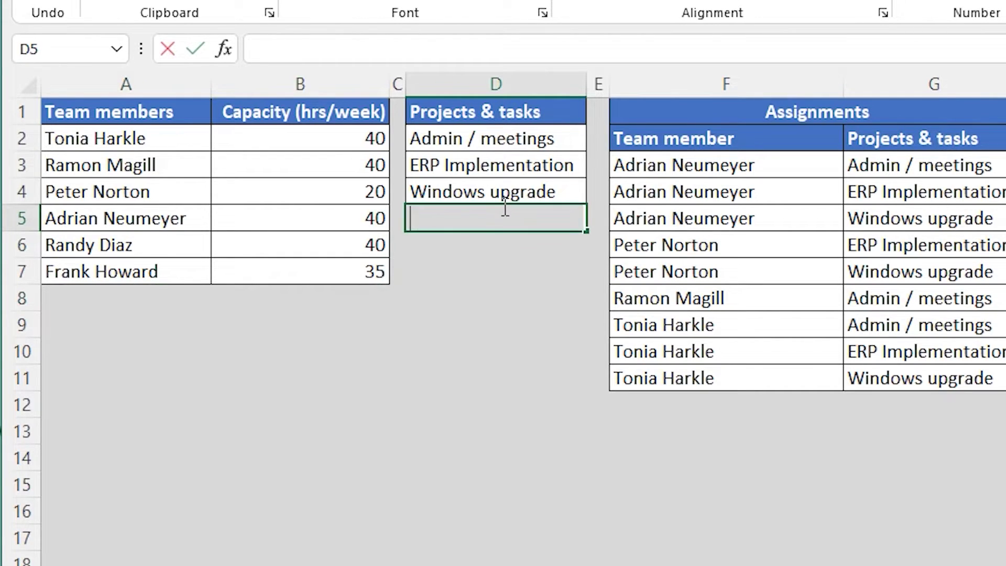
pyautogui.write('Simplifid')
pyautogui.press('BackSpace')
pyautogui.press('BackSpace')
pyautogui.write('ed Accounting')
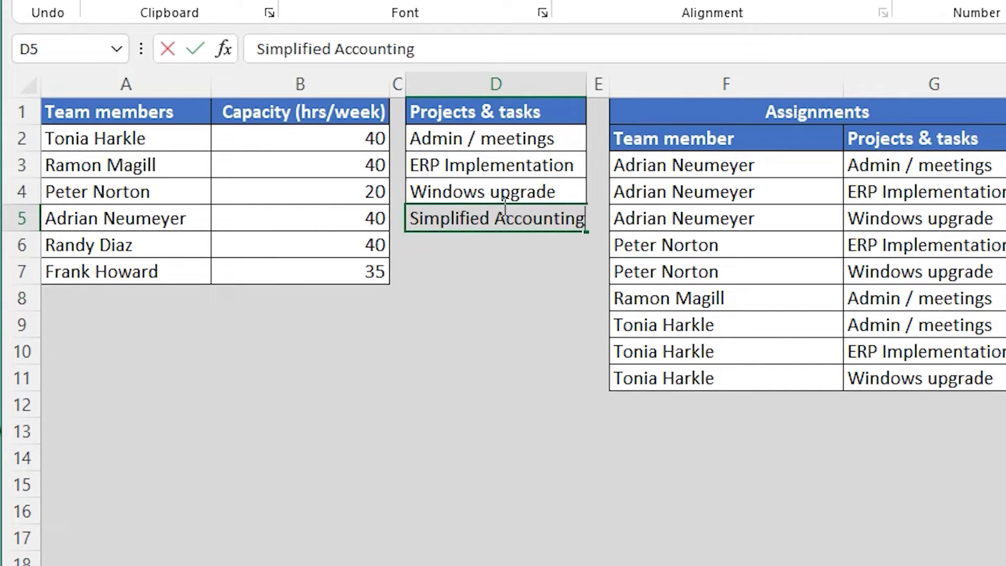
pyautogui.press('Return')
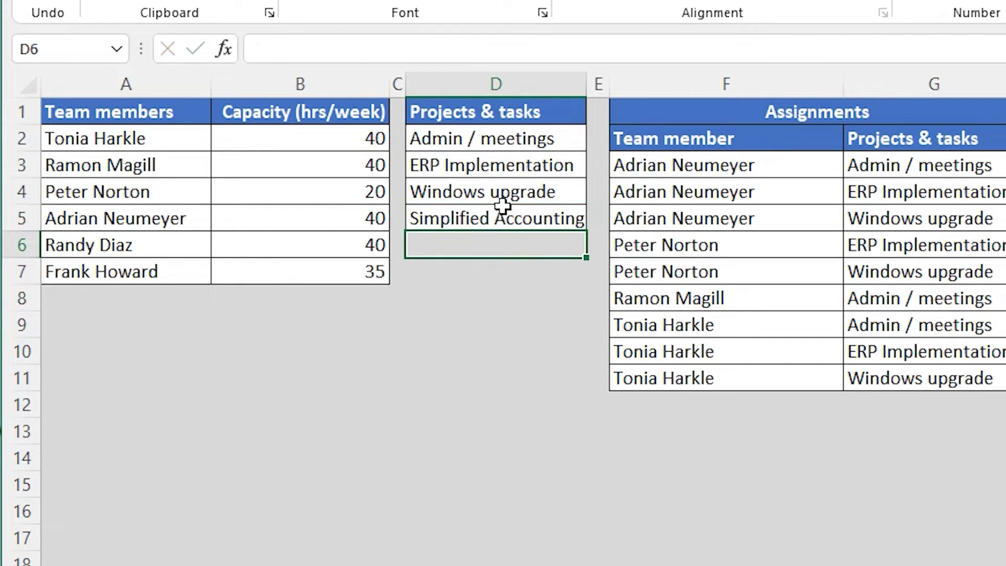
pyautogui.write('CRM')
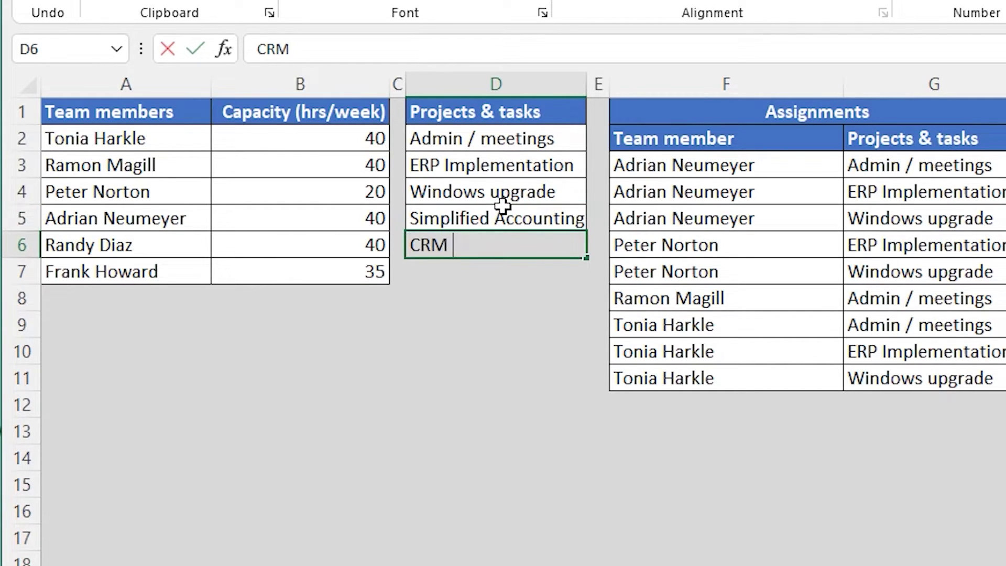
pyautogui.write(' Implementation')
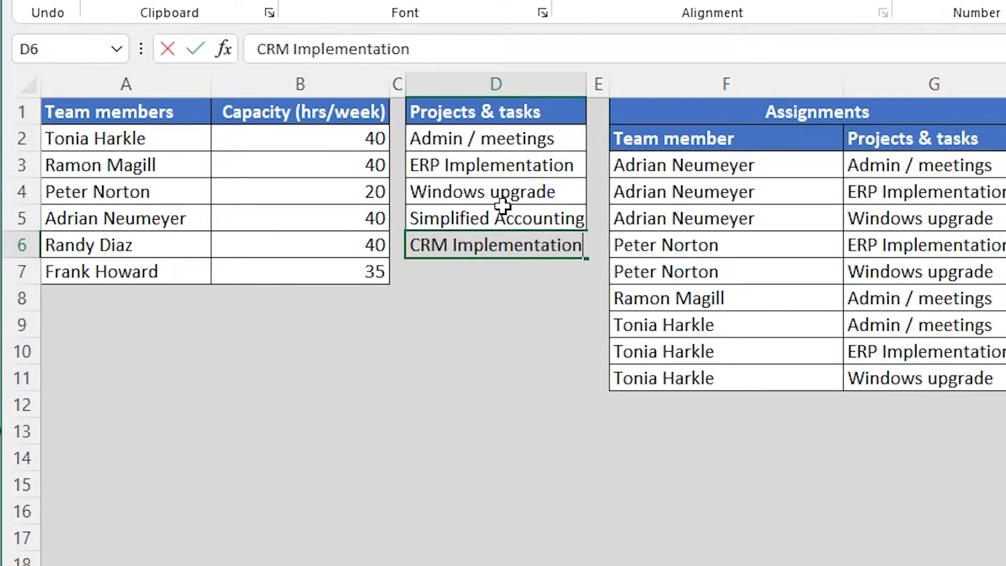
pyautogui.press('Return')
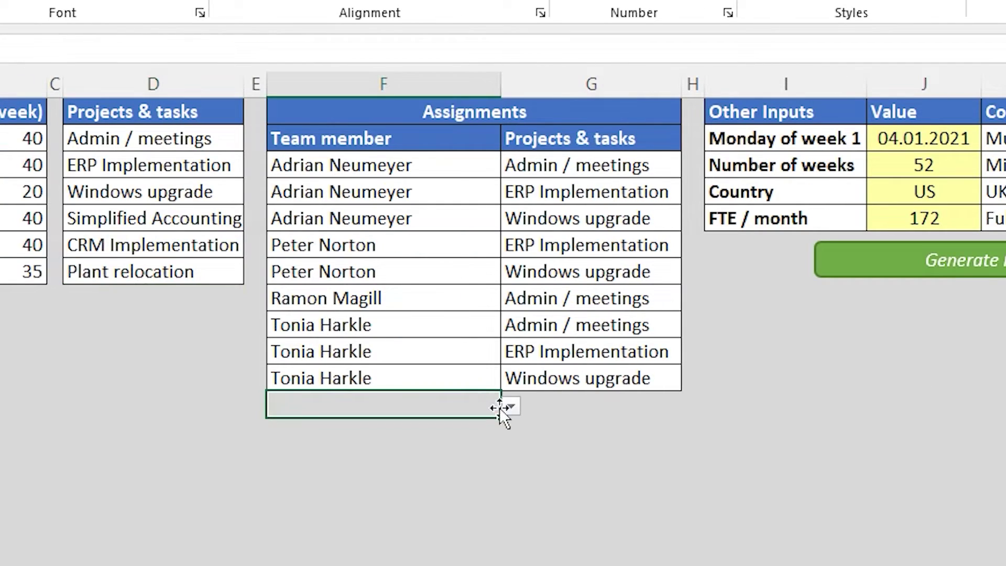
# Assign the first new member Simplified Accounting, CRM Implementation and Admin / meetings
pyautogui.click(503, 406)
pyautogui.click(294, 496)
pyautogui.click(669, 407)
pyautogui.click(692, 406)
pyautogui.click(492, 479)
pyautogui.click(438, 429)
pyautogui.click(514, 431)
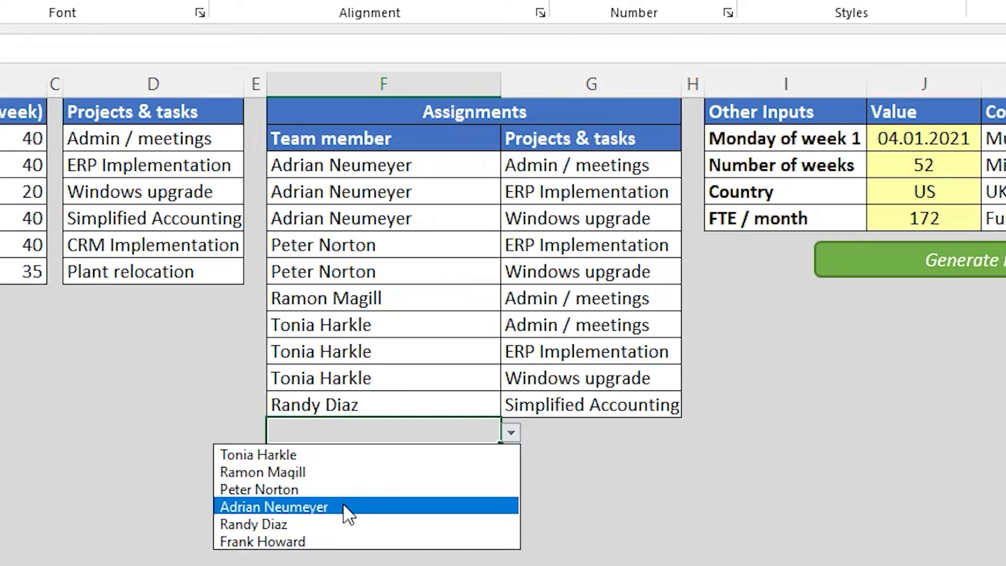
pyautogui.click(235, 521)
pyautogui.click(671, 432)
pyautogui.click(691, 433)
pyautogui.click(492, 520)
pyautogui.click(487, 457)
pyautogui.click(511, 457)
pyautogui.click(251, 548)
pyautogui.click(664, 457)
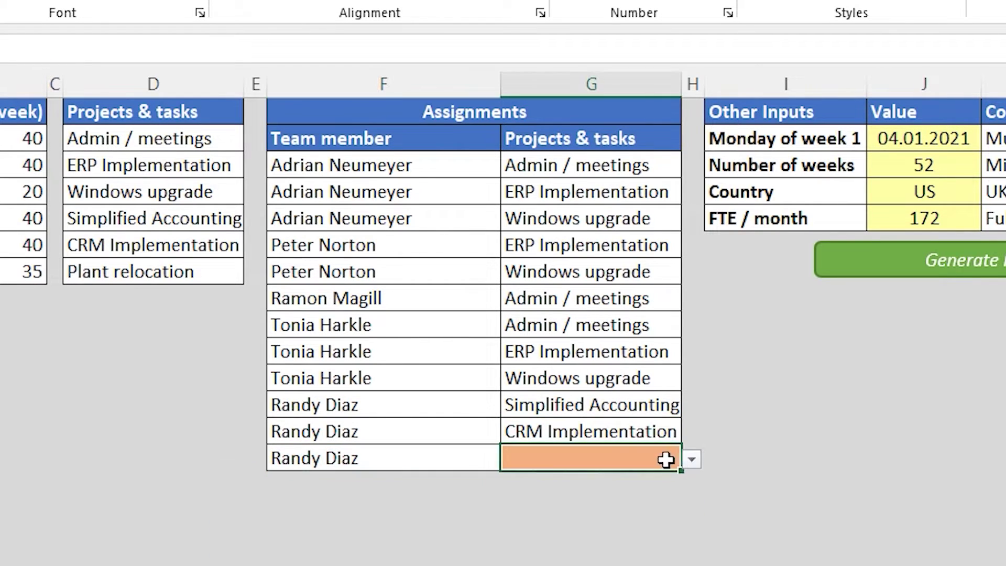
pyautogui.click(692, 458)
pyautogui.click(575, 479)
# Assign the second new member Simplified Accounting, Admin / meetings and Plant relocation
pyautogui.click(497, 485)
pyautogui.click(511, 489)
pyautogui.click(246, 555)
pyautogui.click(668, 480)
pyautogui.click(690, 485)
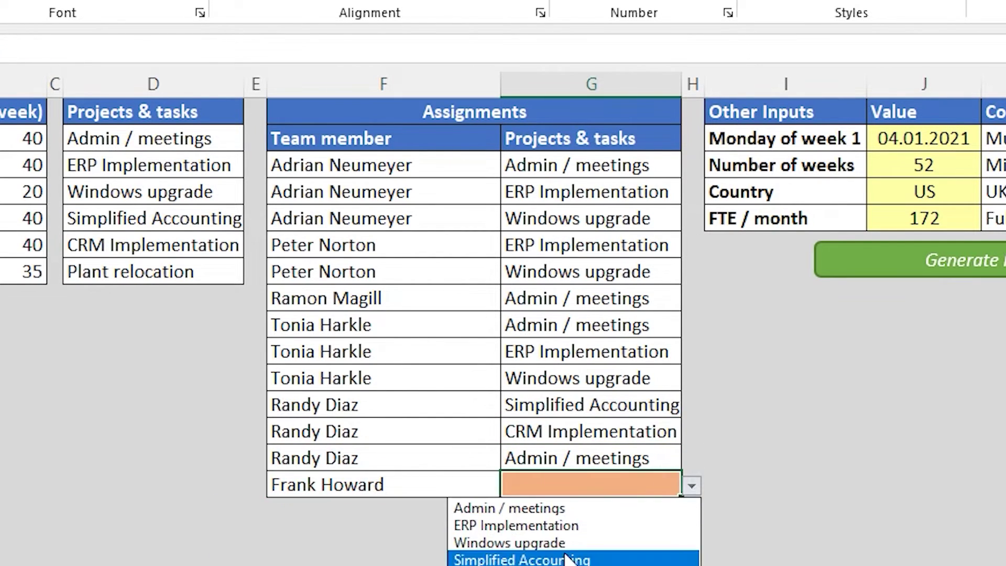
pyautogui.click(576, 559)
pyautogui.click(511, 513)
pyautogui.click(246, 558)
pyautogui.click(676, 511)
pyautogui.click(692, 512)
pyautogui.click(523, 532)
pyautogui.click(383, 536)
pyautogui.click(511, 539)
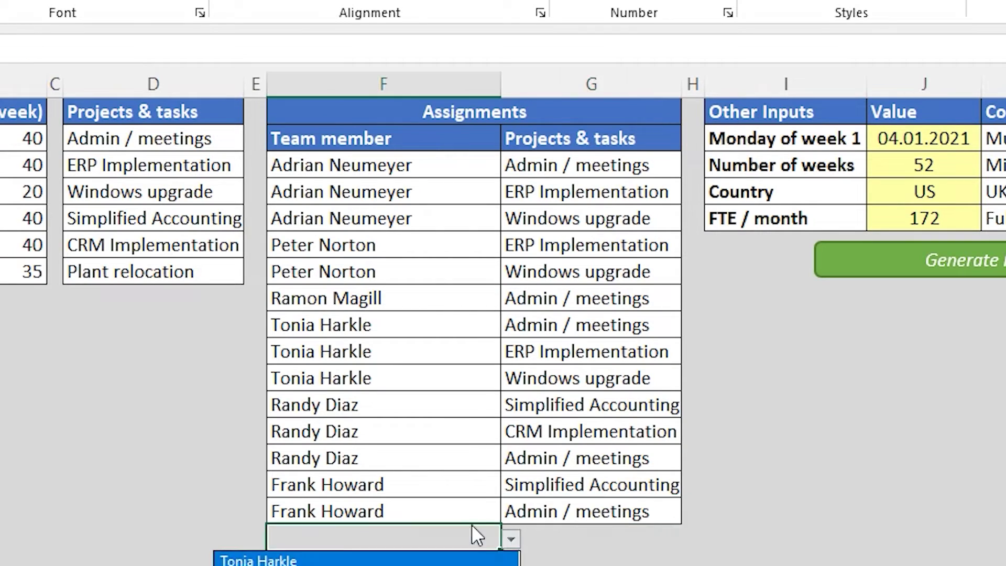
pyautogui.click(246, 560)
pyautogui.click(676, 537)
pyautogui.click(690, 539)
pyautogui.click(576, 561)
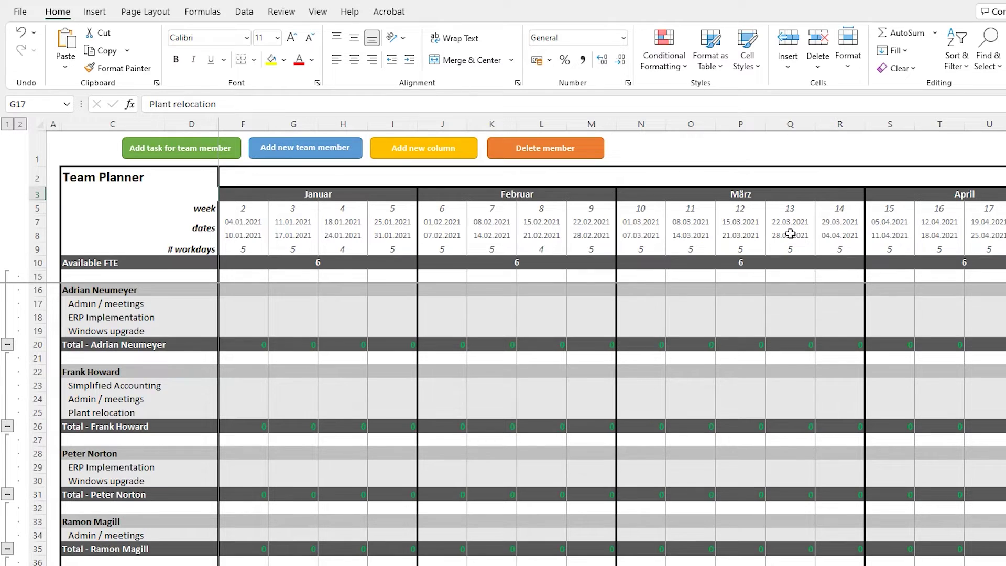
# Enter 5 hours of Admin / meetings for each of the first eight weeks
pyautogui.press('Left')
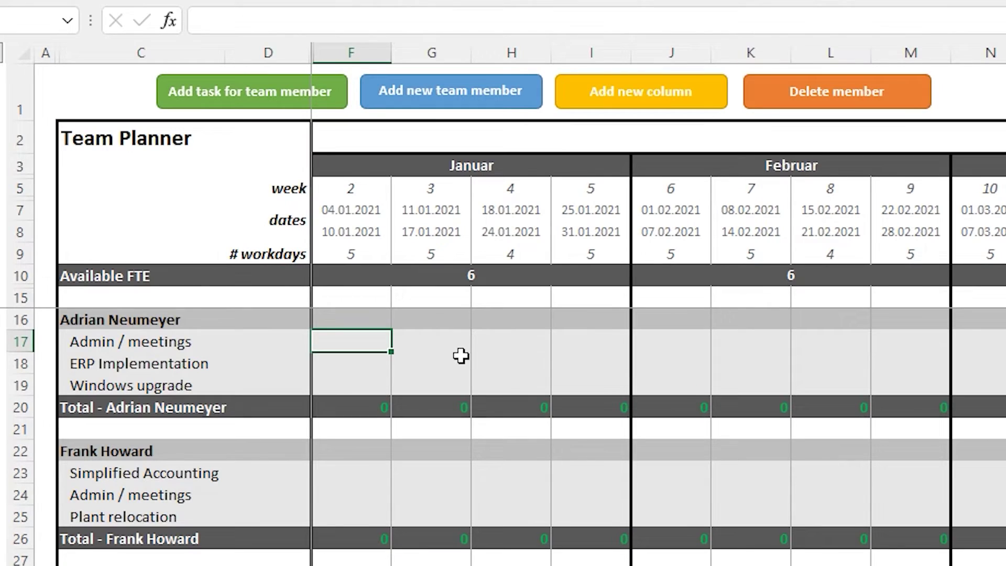
pyautogui.write('5')
pyautogui.press('Tab')
pyautogui.write('5')
pyautogui.press('Tab')
pyautogui.write('5')
pyautogui.press('Tab')
pyautogui.write('5')
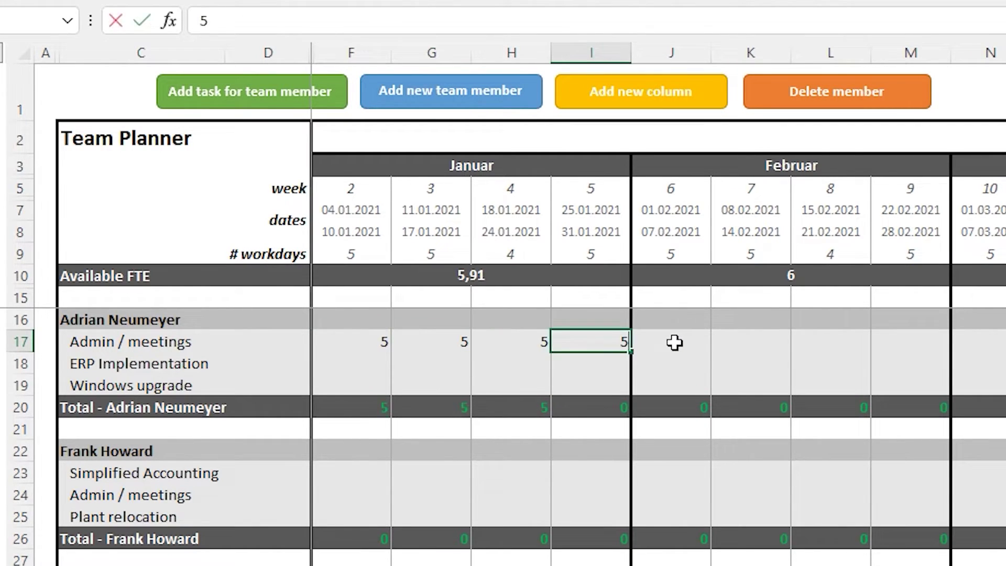
pyautogui.press('Tab')
pyautogui.write('5')
pyautogui.press('Tab')
pyautogui.write('5')
pyautogui.press('Tab')
pyautogui.write('5')
pyautogui.press('Tab')
pyautogui.write('5')
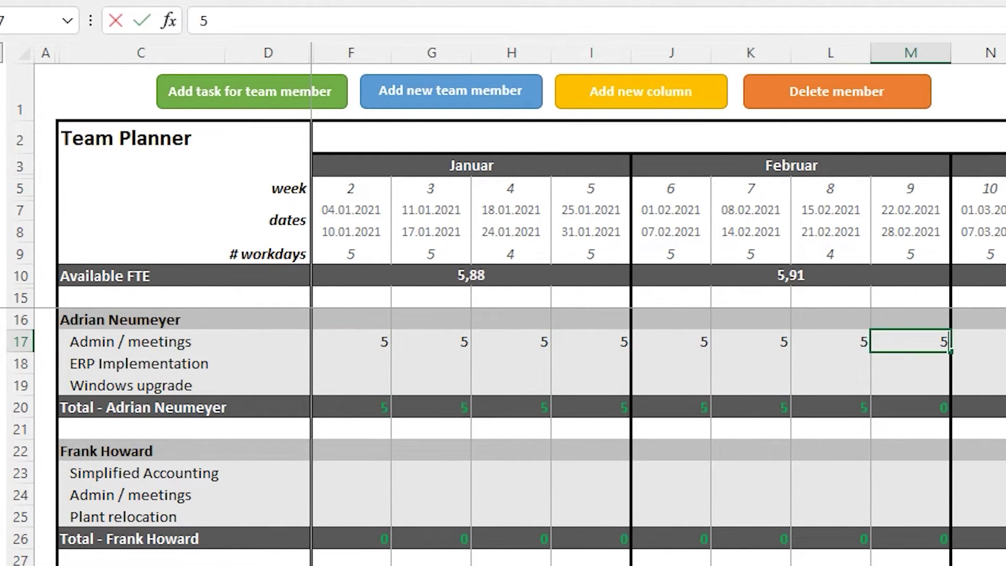
pyautogui.press('Tab')
pyautogui.write('5')
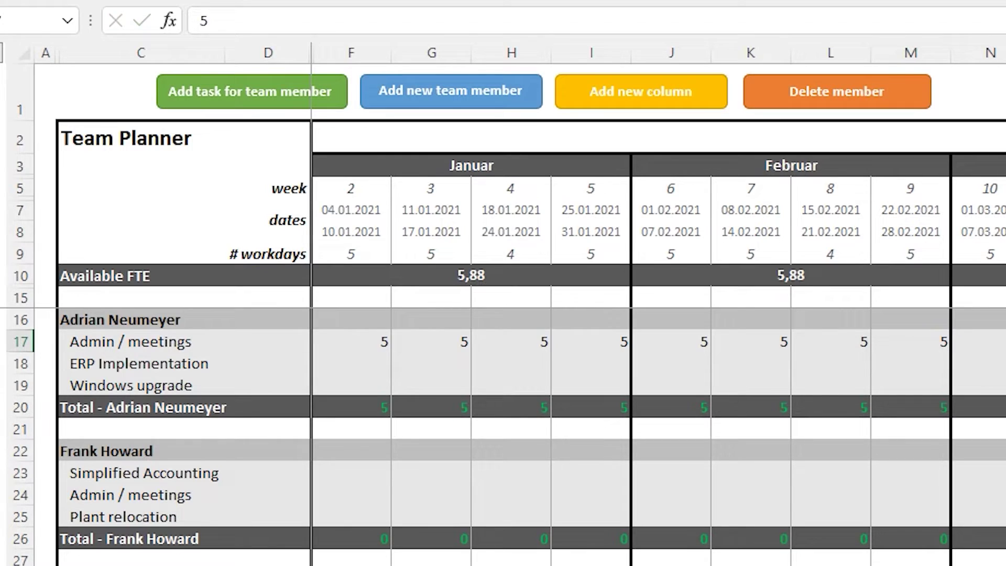
# Enter ERP Implementation hours: 25 per week through week 6, then 10 per week
pyautogui.press('Return')
pyautogui.write('30')
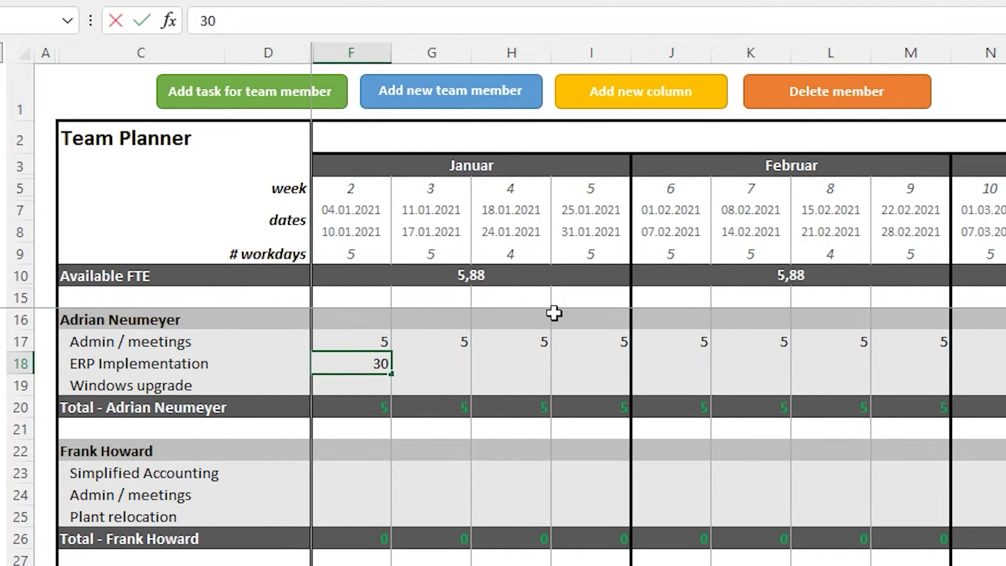
pyautogui.press('BackSpace')
pyautogui.press('BackSpace')
pyautogui.write('25')
pyautogui.press('Tab')
pyautogui.write('26')
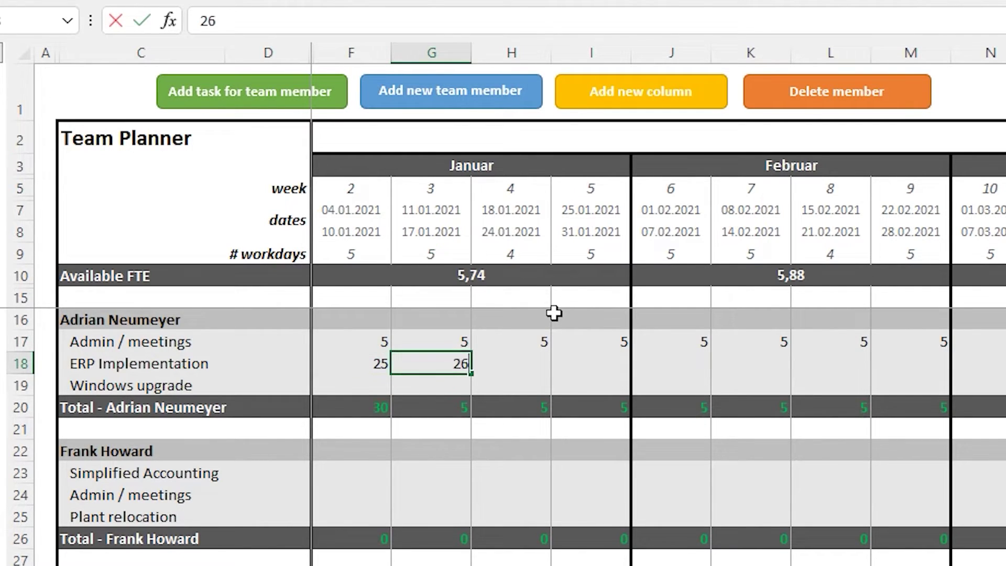
pyautogui.press('BackSpace')
pyautogui.write('5')
pyautogui.press('Tab')
pyautogui.write('25')
pyautogui.press('Tab')
pyautogui.write('2')
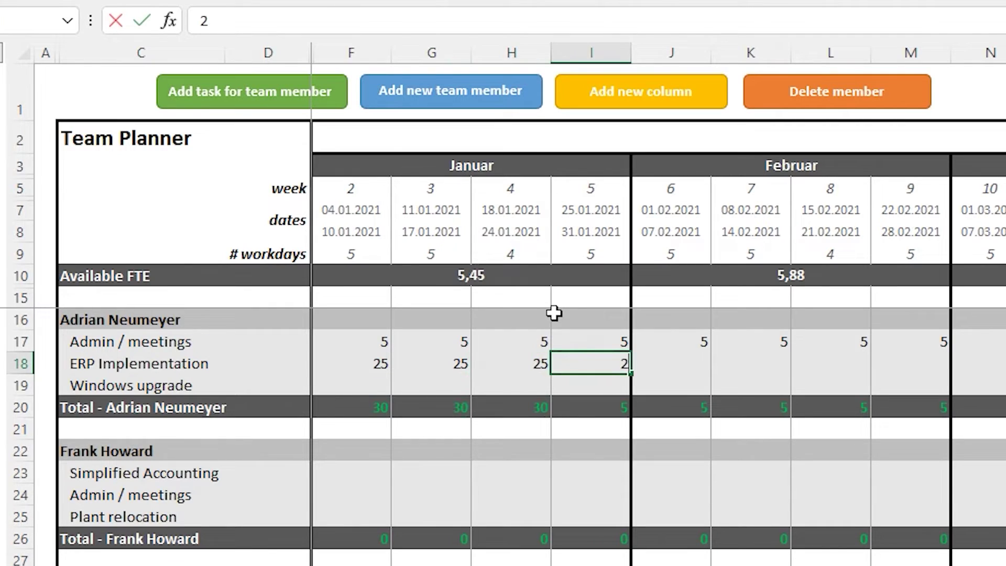
pyautogui.write('5')
pyautogui.press('Tab')
pyautogui.write('25')
pyautogui.press('Tab')
pyautogui.write('10')
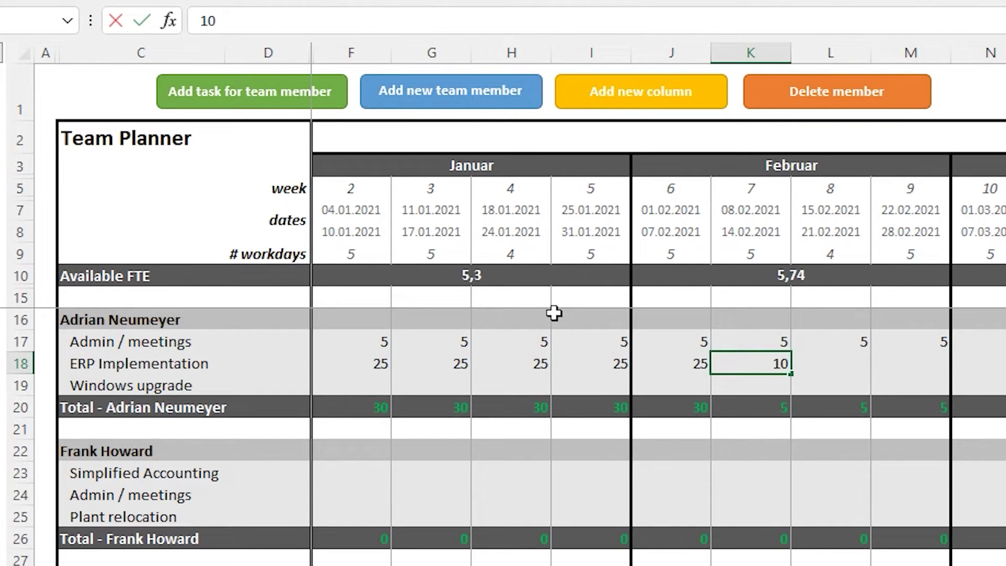
pyautogui.press('Tab')
pyautogui.write('10')
pyautogui.press('Tab')
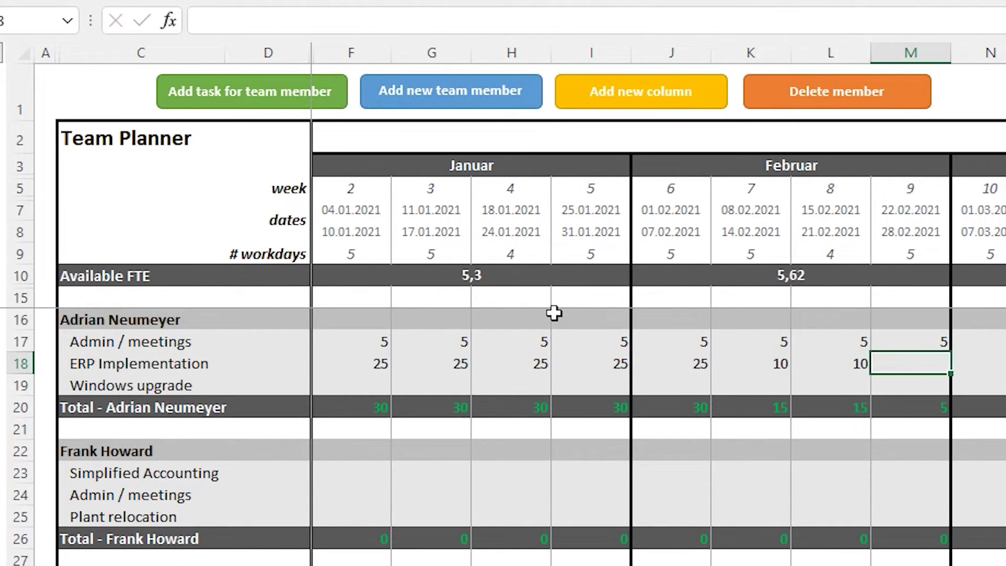
pyautogui.write('10')
pyautogui.press('Tab')
# Enter 10 hours of Windows upgrade for each January week
pyautogui.press('Return')
pyautogui.write('10')
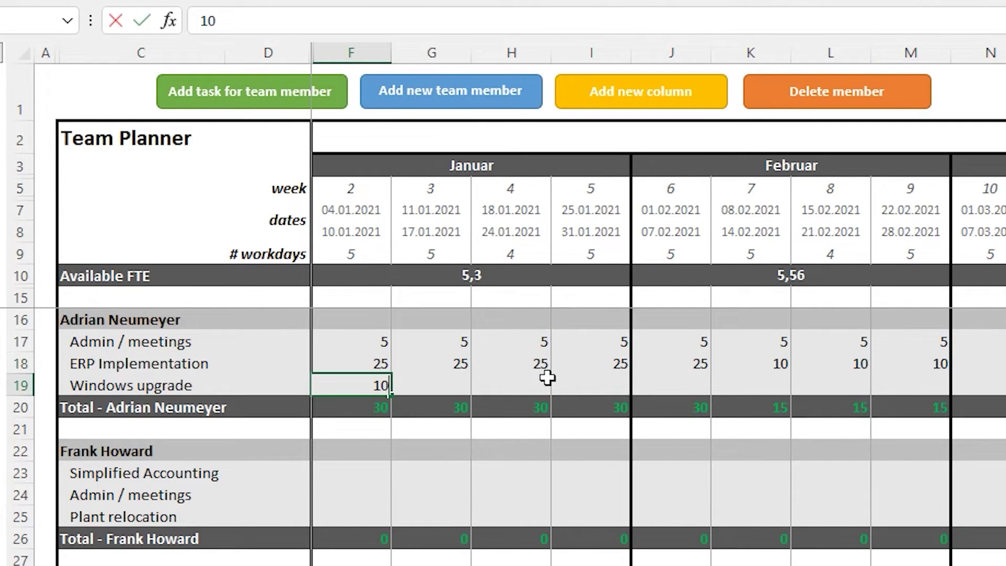
pyautogui.press('Tab')
pyautogui.write('10')
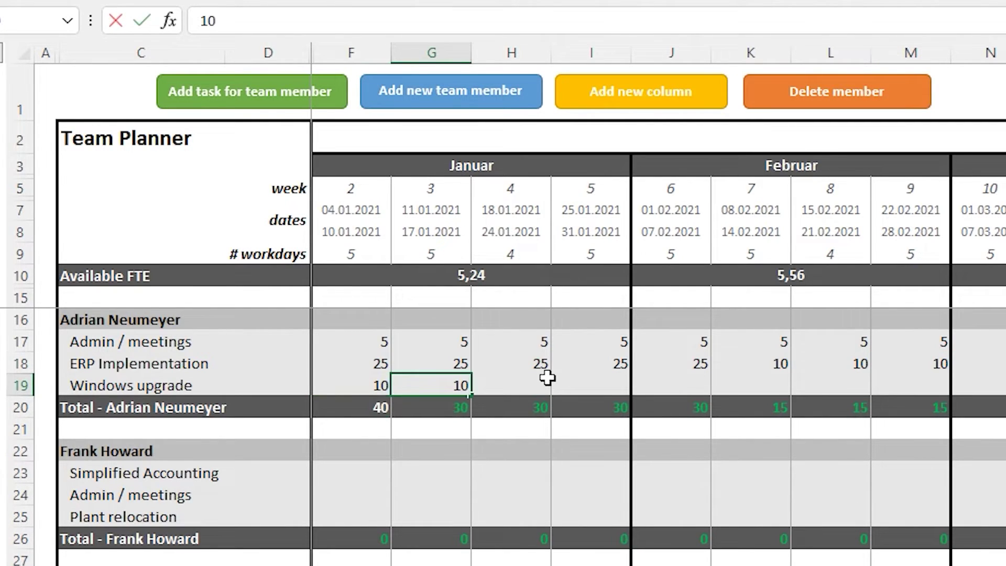
pyautogui.press('Tab')
pyautogui.write('10')
pyautogui.press('Tab')
pyautogui.write('10')
pyautogui.press('Tab')
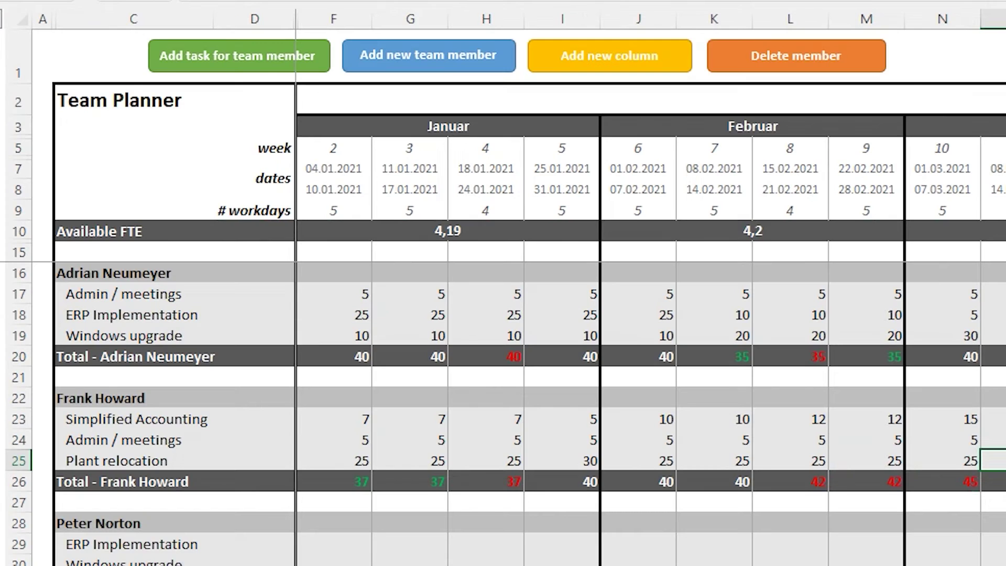
pyautogui.click(942, 460)
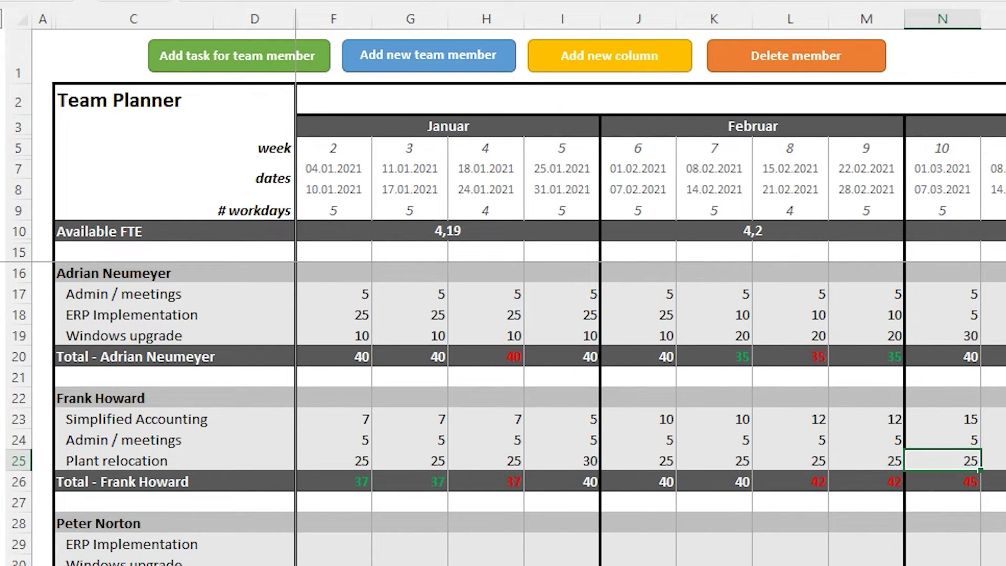
pyautogui.press('Right')
pyautogui.press('Home')
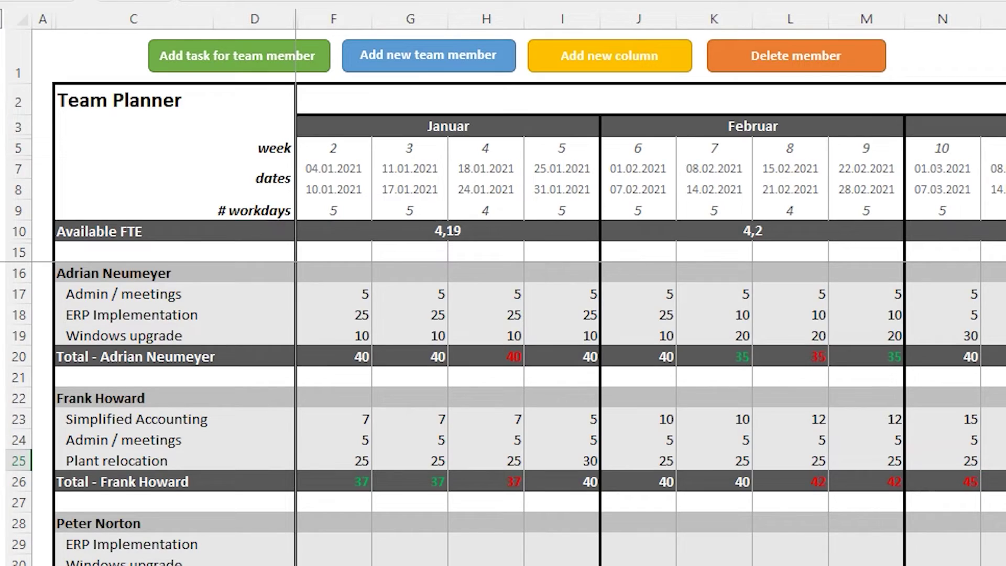
pyautogui.hotkey('ctrl', 'Right')
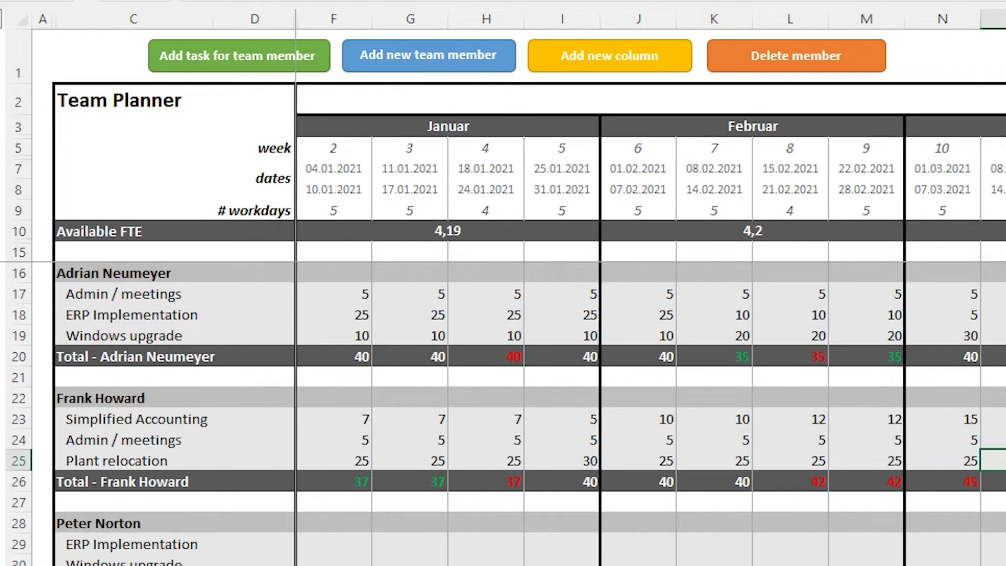
pyautogui.press('Home')
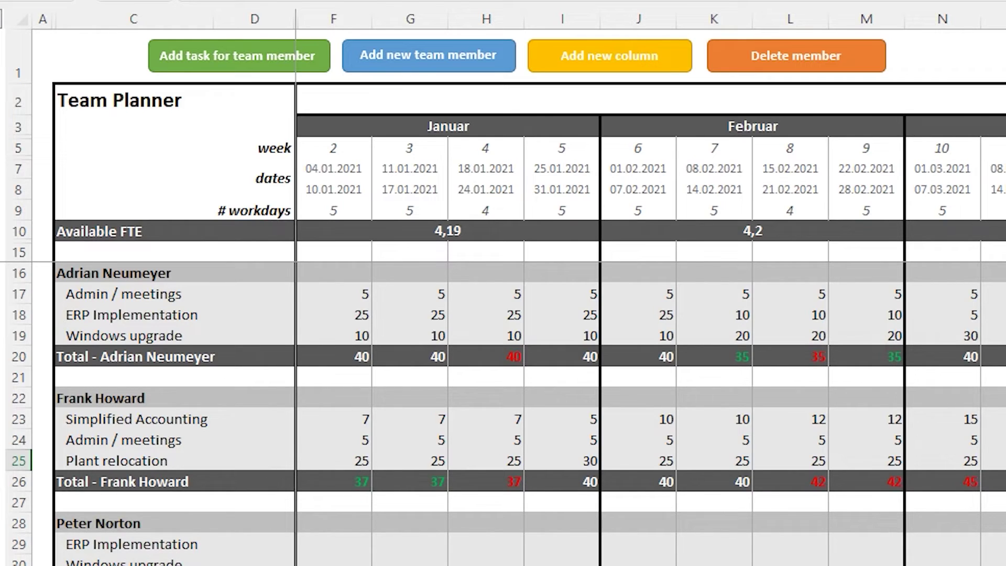
pyautogui.press('Left')
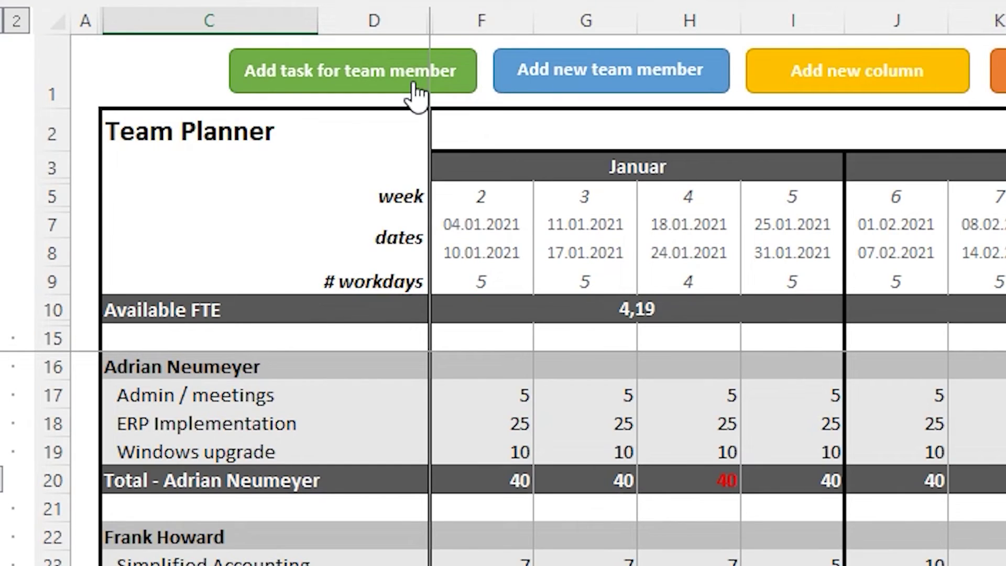
# Add a Plant relocation task row for the third team member
pyautogui.click(417, 94)
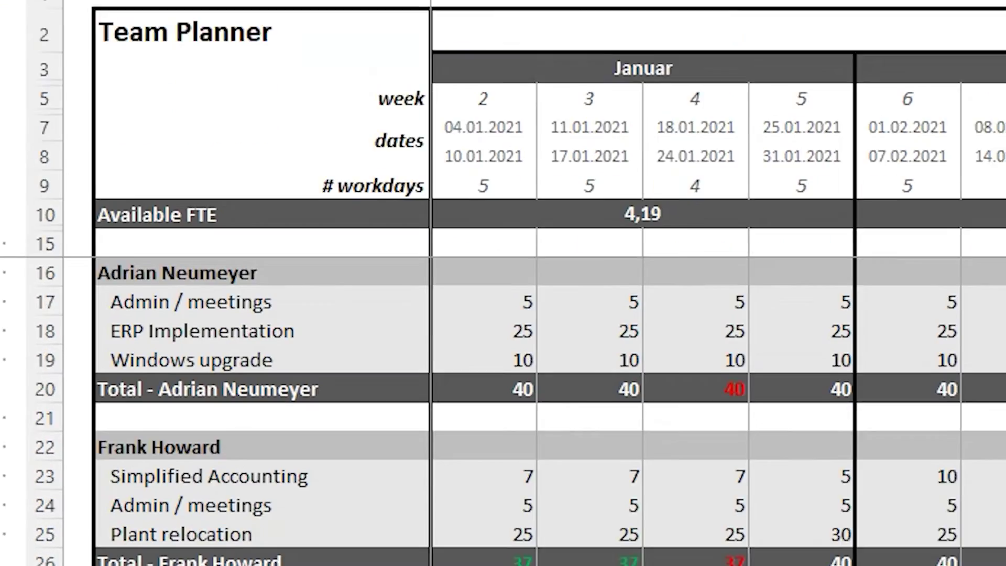
pyautogui.write('Plant relocation')
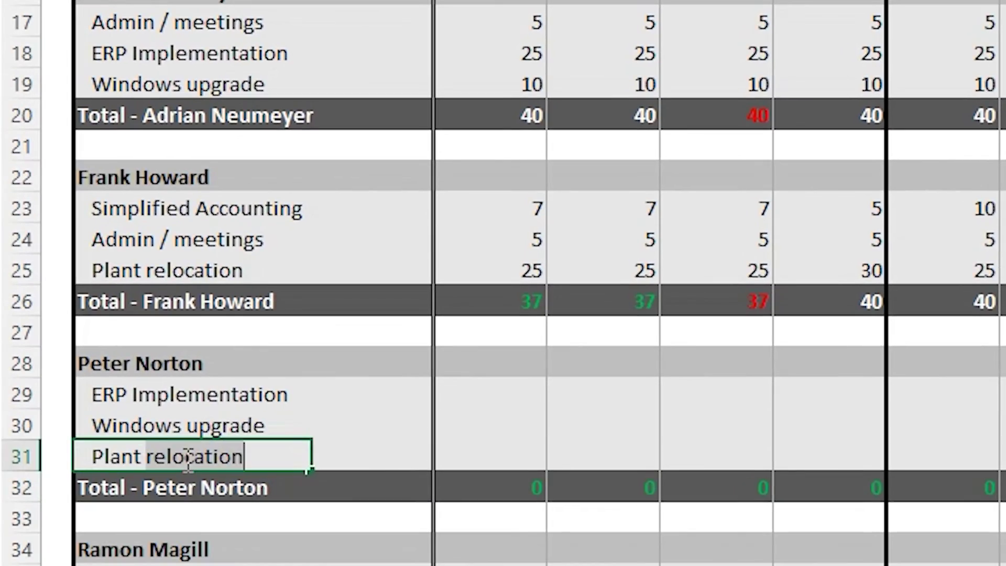
pyautogui.click(496, 455)
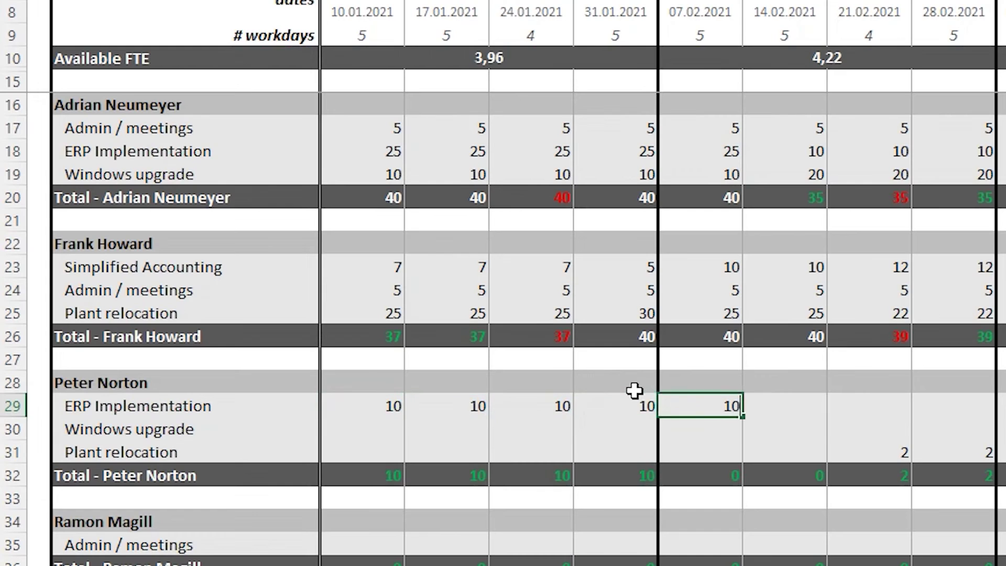
# Fill weekly hours: Windows upgrade 5,5,5,5,5,5,10,10 and Plant relocation 25×6 then 5,5
pyautogui.press('Tab')
pyautogui.write('10')
pyautogui.press('Tab')
pyautogui.write('15')
pyautogui.press('Tab')
pyautogui.write('0')
pyautogui.press('Tab')
pyautogui.press('Tab')
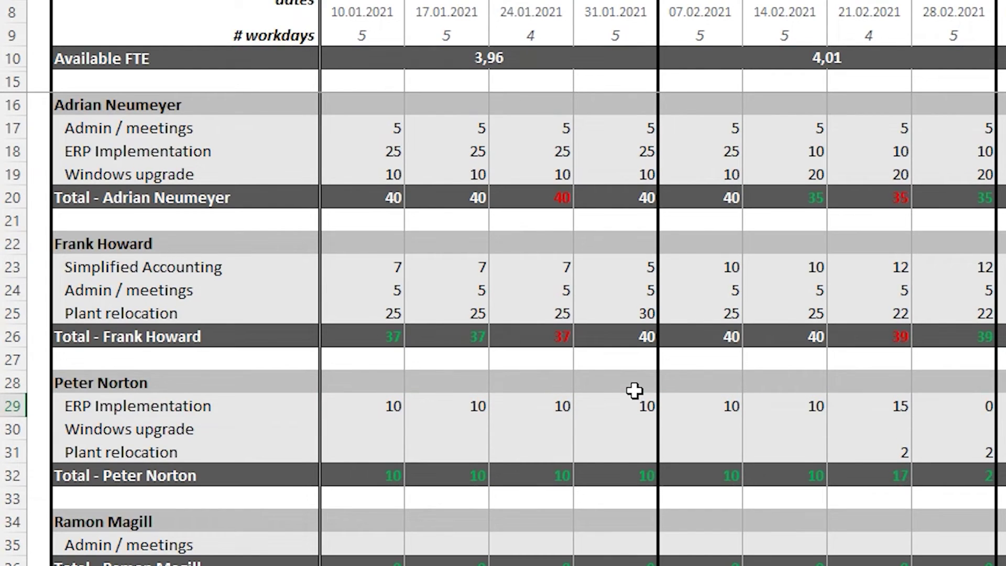
pyautogui.press('Return')
pyautogui.write('5\t5\t5\t')
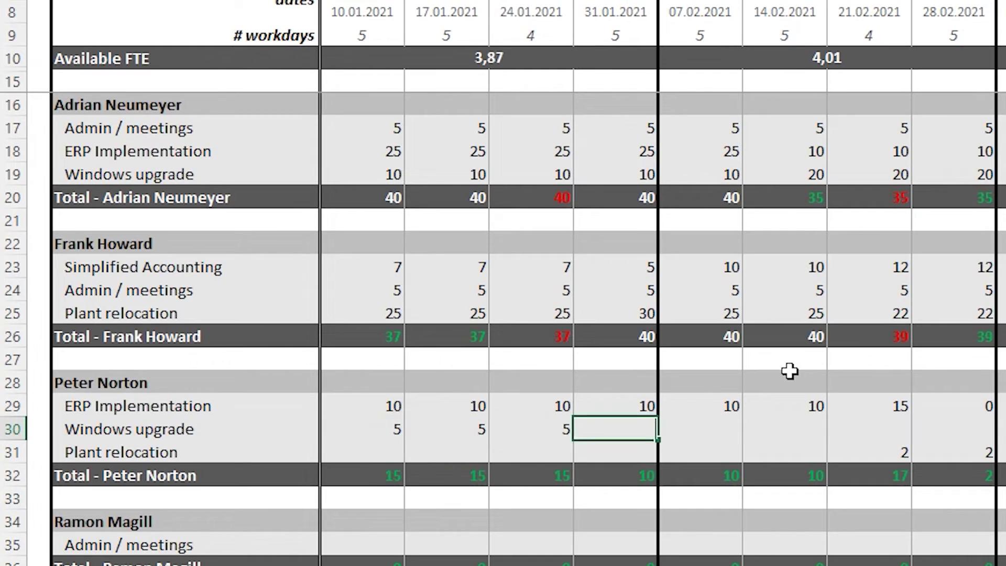
pyautogui.write('5\t5\t5\t10\t10')
pyautogui.press('Tab')
pyautogui.press('Return')
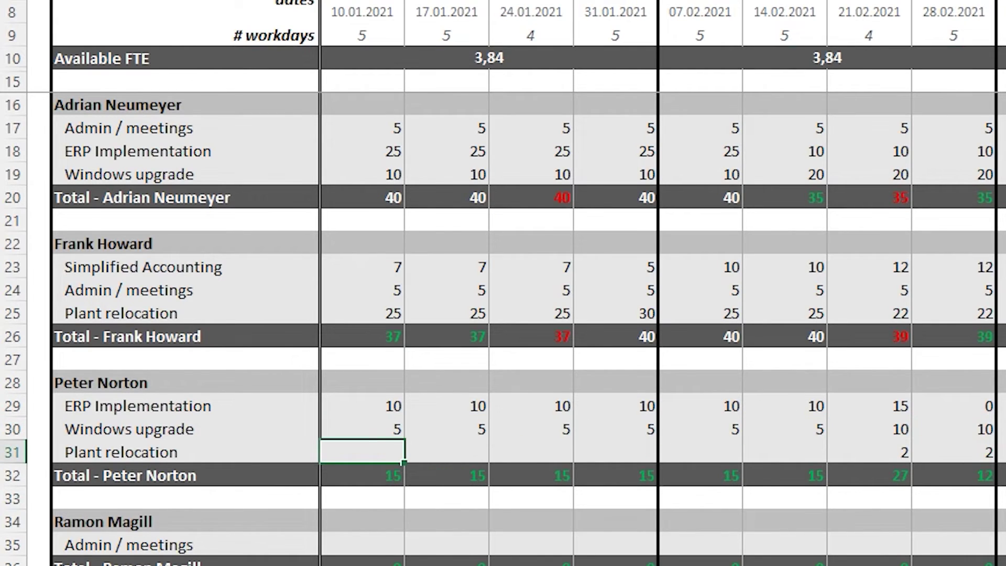
pyautogui.write('25\t25\t25\t25\t')
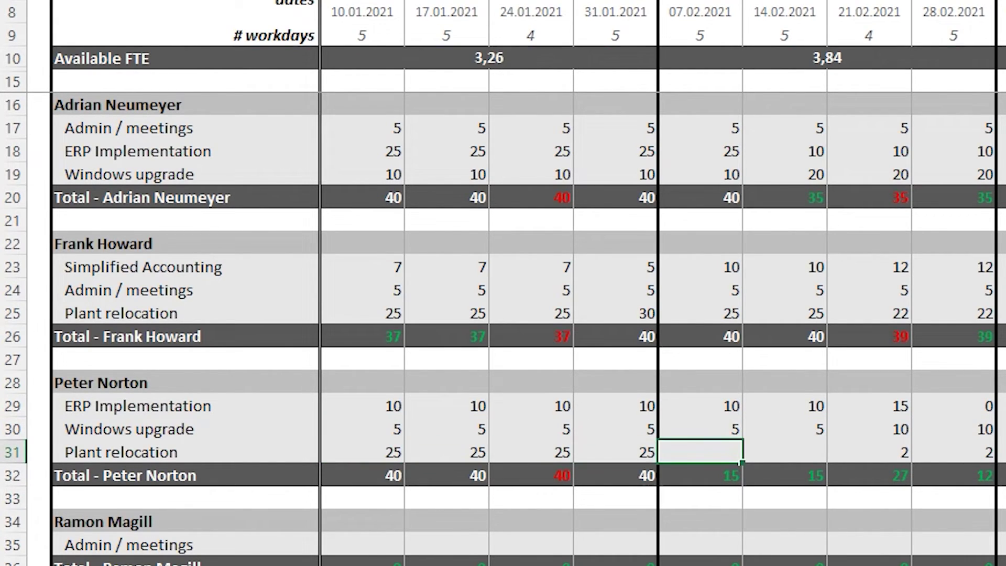
pyautogui.write('25\t25\t5\t5')
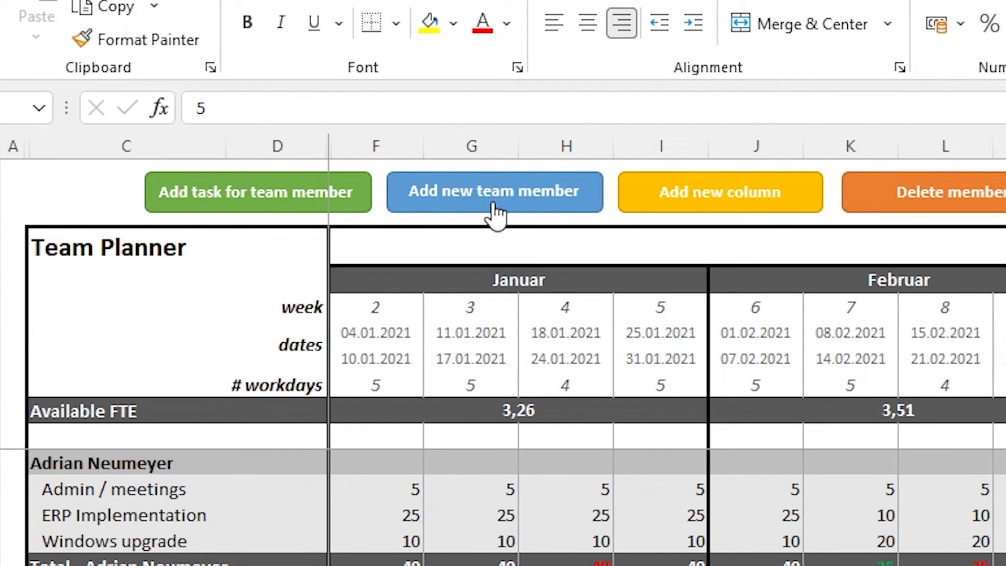
# Add a new team member with the default 3 tasks and 40 hours capacity
pyautogui.click(495, 212)
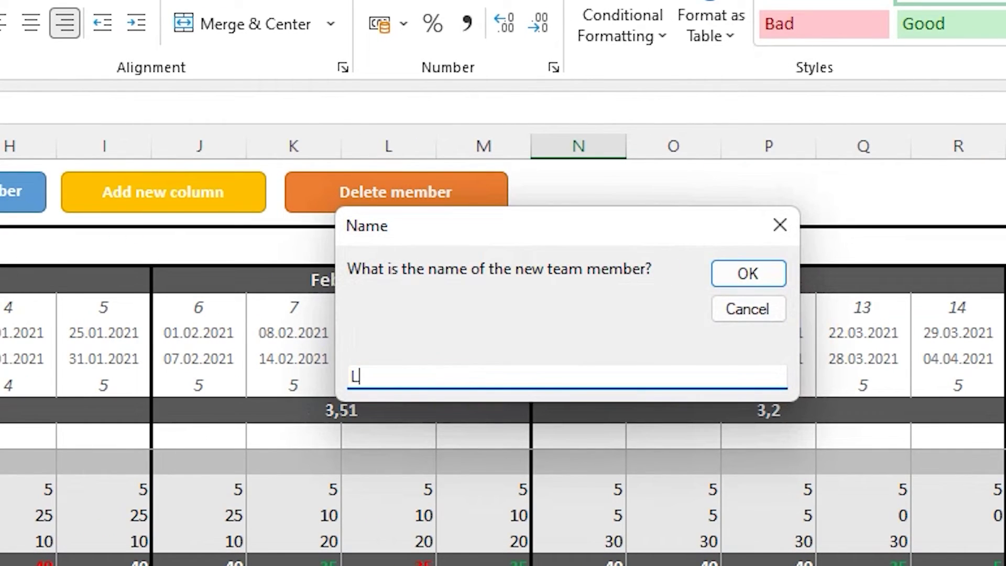
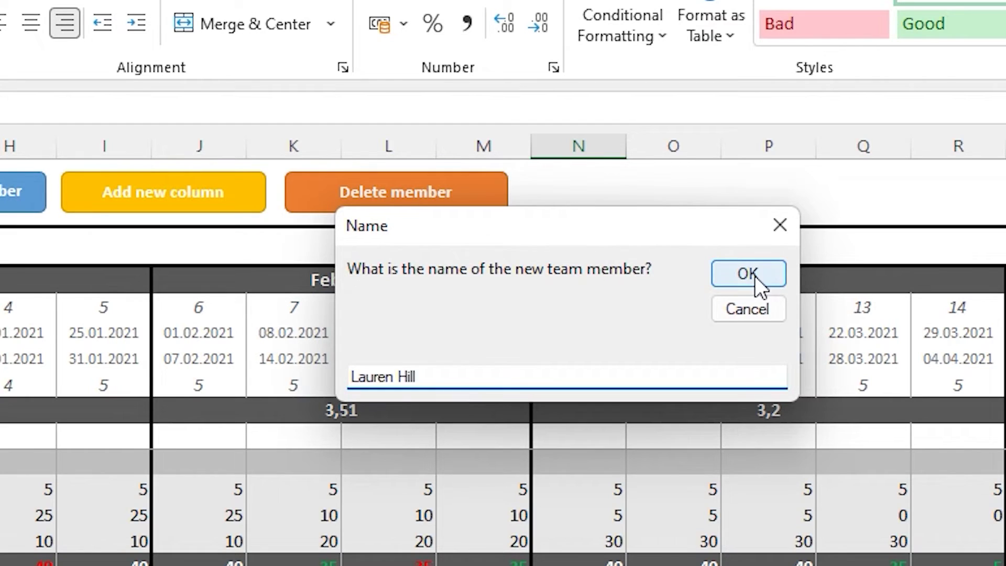
pyautogui.click(756, 275)
pyautogui.click(755, 275)
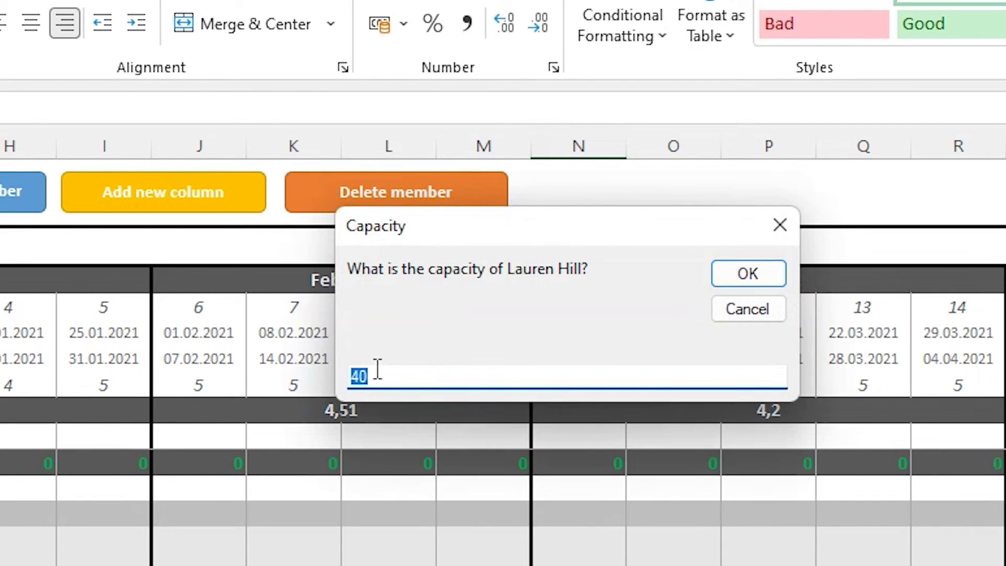
pyautogui.click(749, 274)
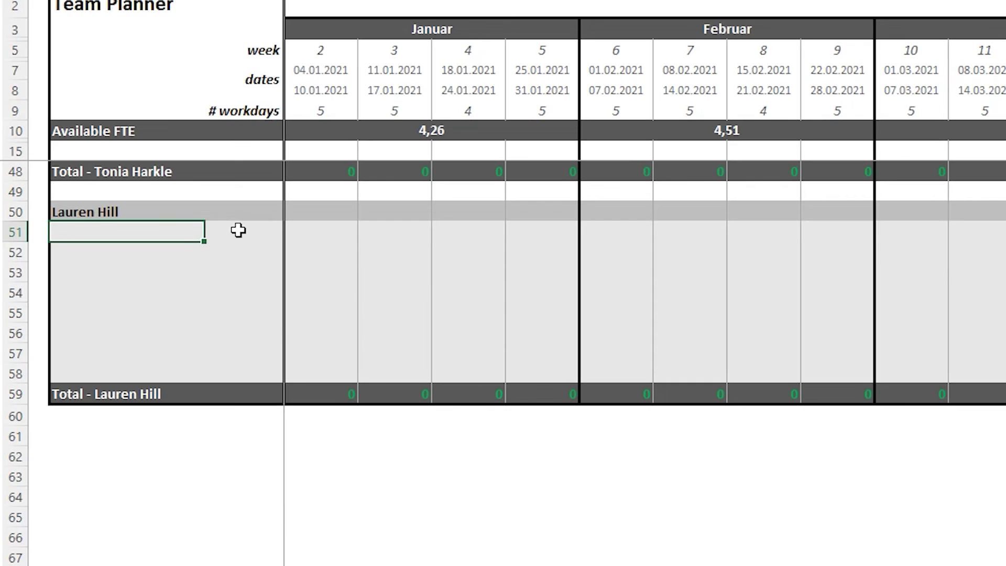
# Name the new member's task rows Admin / meetings and Project A through Project G
pyautogui.write('Admin / meetings')
pyautogui.press('Return')
pyautogui.write('Project A')
pyautogui.press('Return')
pyautogui.write('Project B')
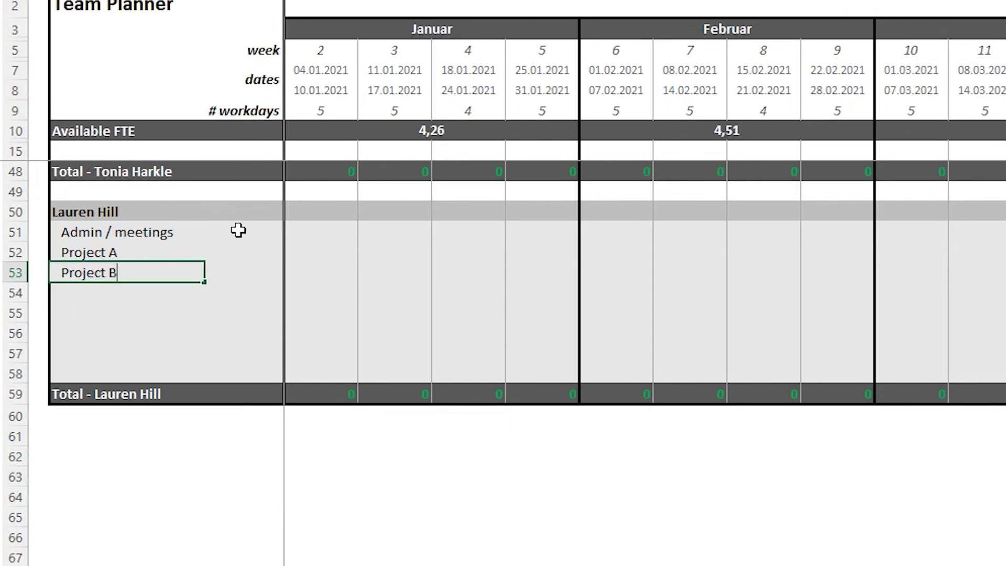
pyautogui.press('Return')
pyautogui.write('Project C')
pyautogui.press('Return')
pyautogui.write('Project D')
pyautogui.press('Return')
pyautogui.write('Project E')
pyautogui.press('Return')
pyautogui.write('Project ')
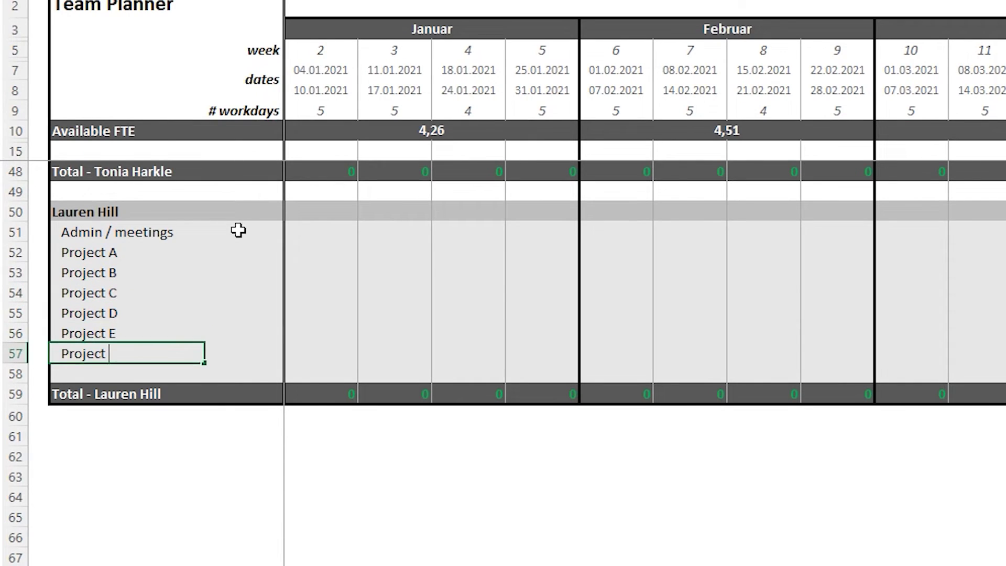
pyautogui.write('F')
pyautogui.press('Return')
pyautogui.write('Project G')
pyautogui.click(320, 352)
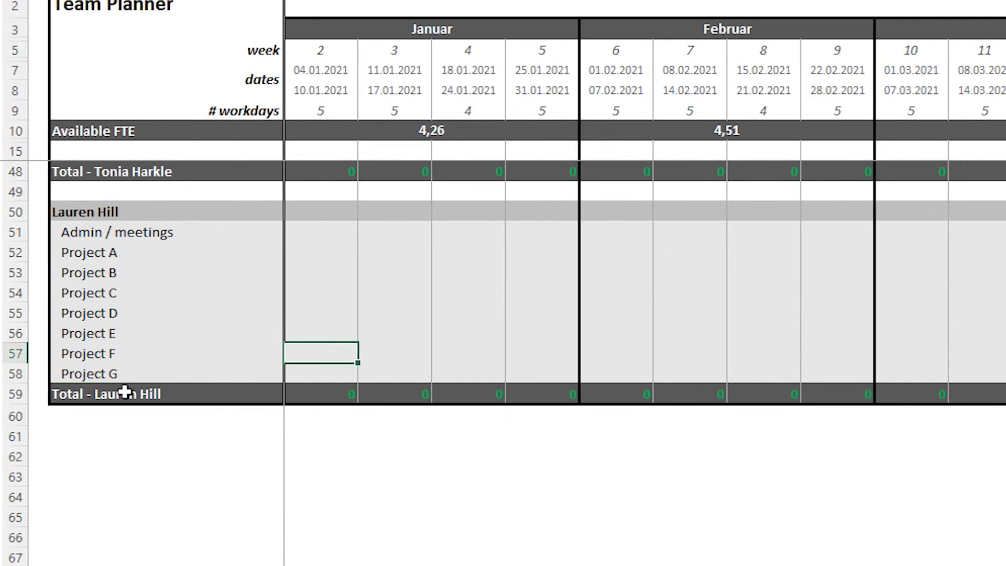
pyautogui.scroll(10, 125, 392)
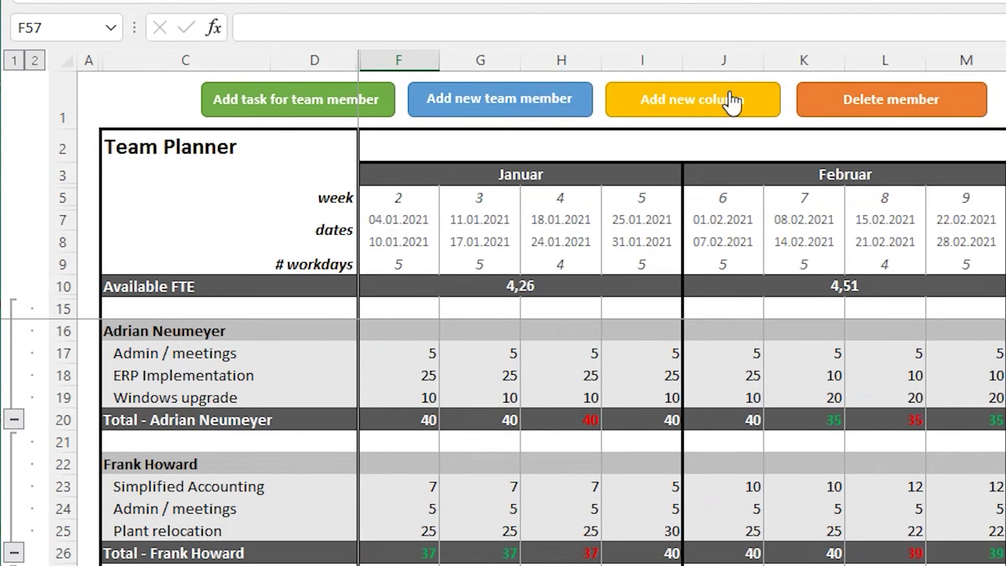
# Append January 2022 weeks and enter 10, 10 Admin / meetings hours for the first member
pyautogui.click(663, 107)
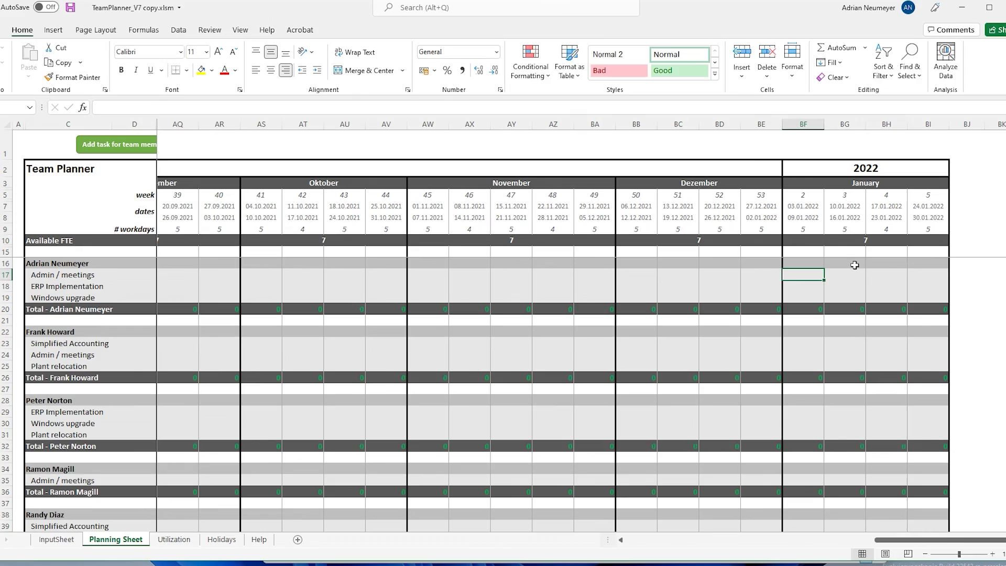
pyautogui.write('10')
pyautogui.press('Tab')
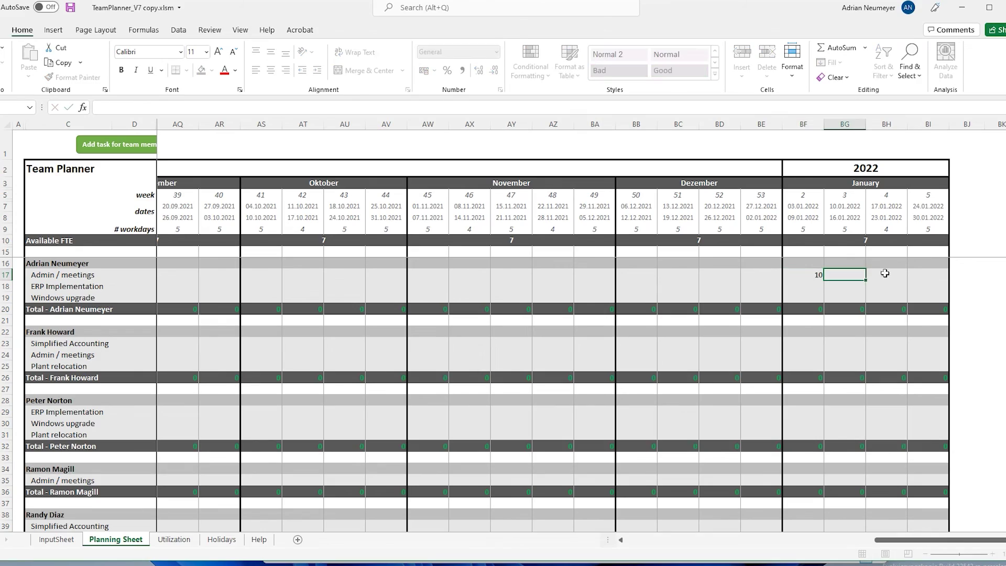
pyautogui.write('10')
pyautogui.press('Tab')
pyautogui.press('Tab')
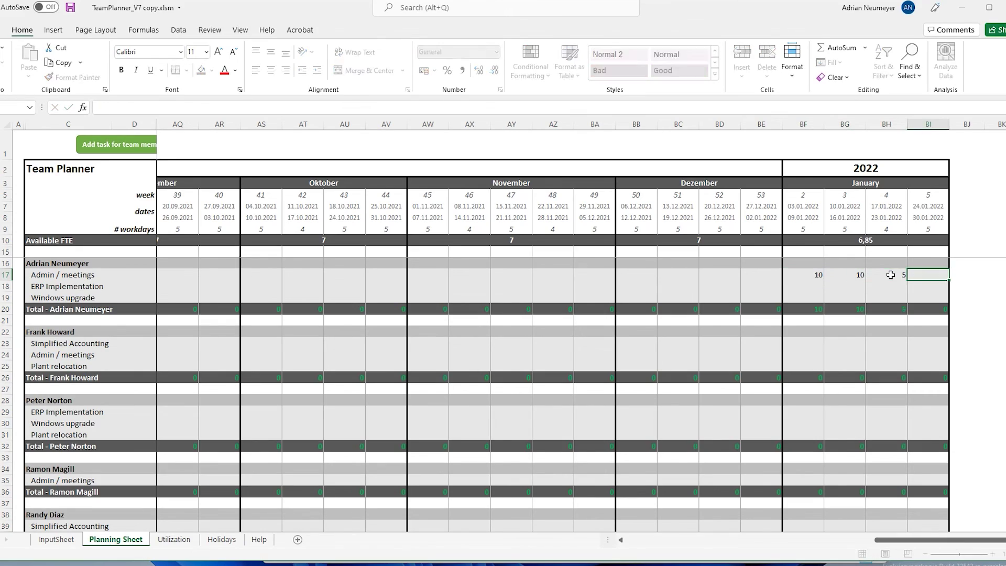